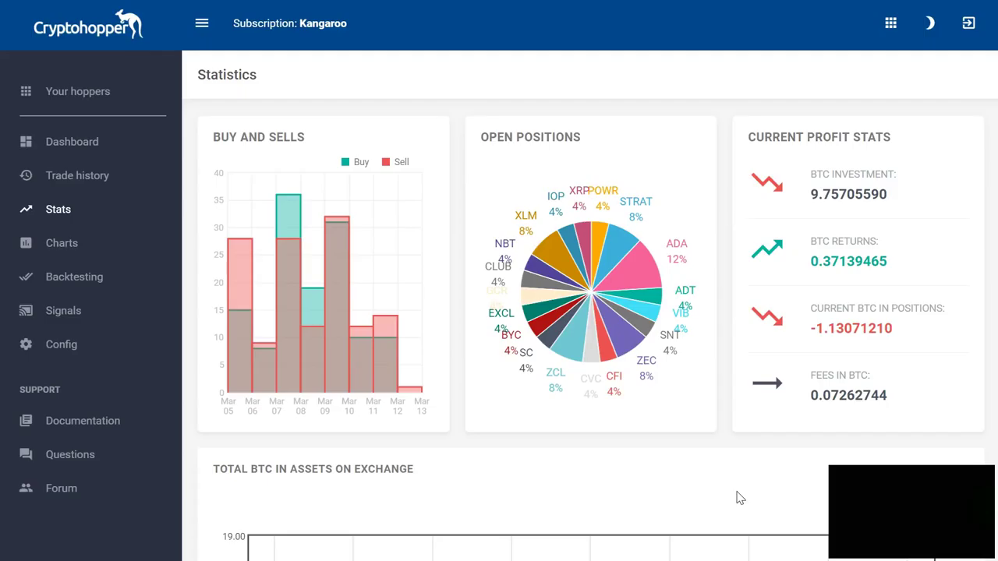
Convert the 9.757056 BTC investment in CoinDesk's Bitcoin Calculator, giving 91,696.02 USD.
{"action": "left_click", "coordinate": [721, 498]}
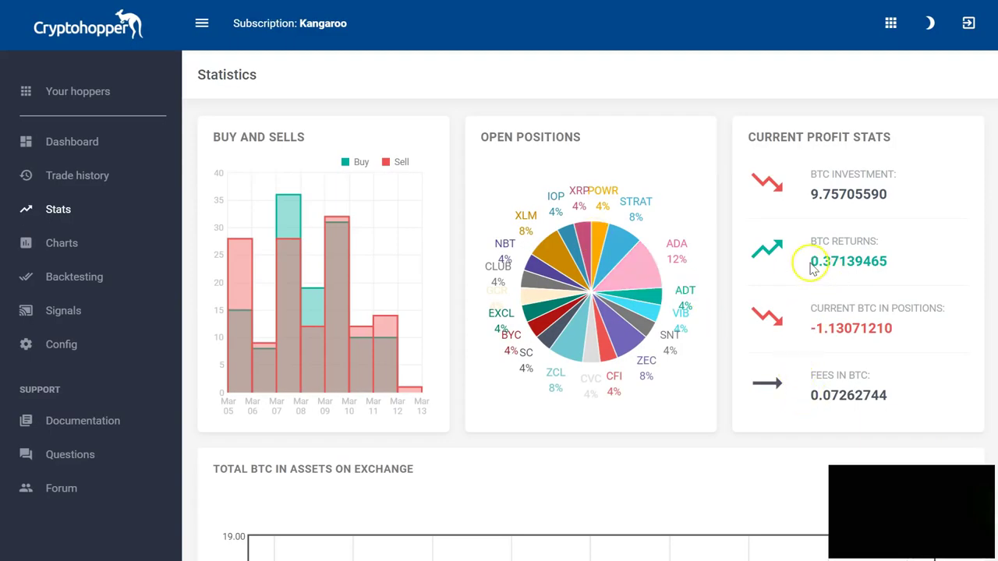
Copy the 0.37139465 BTC returns into the calculator's XBT field to get 3,490.34 USD.
{"action": "left_click_drag", "start_coordinate": [808, 262], "coordinate": [891, 267]}
{"action": "key", "text": "ctrl+c"}
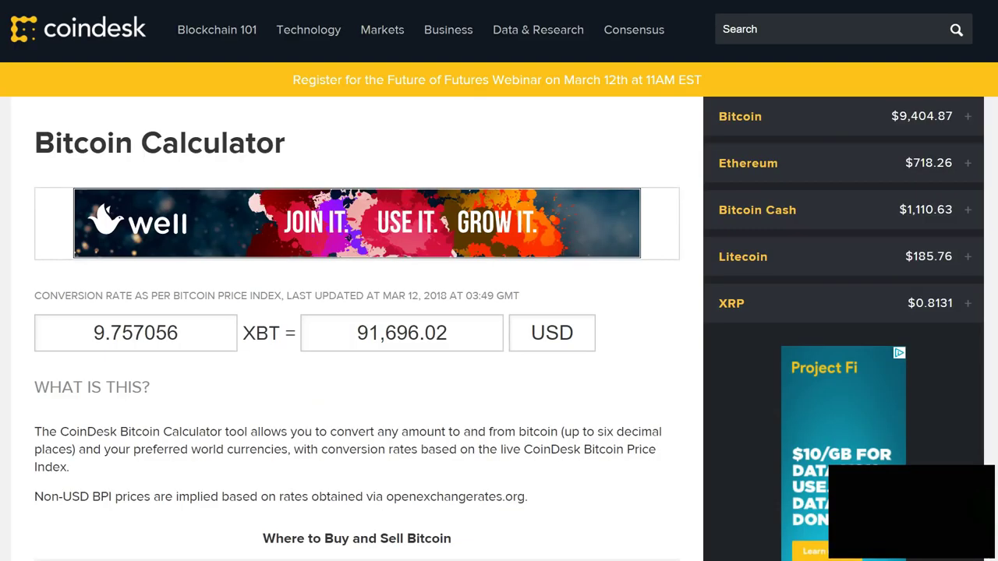
{"action": "double_click", "coordinate": [156, 332]}
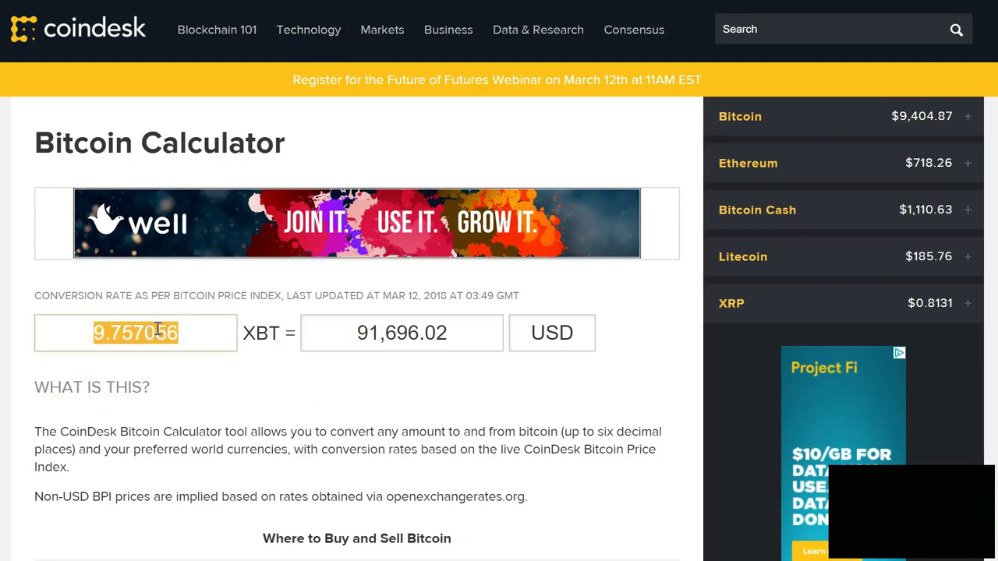
{"action": "key", "text": "ctrl+v"}
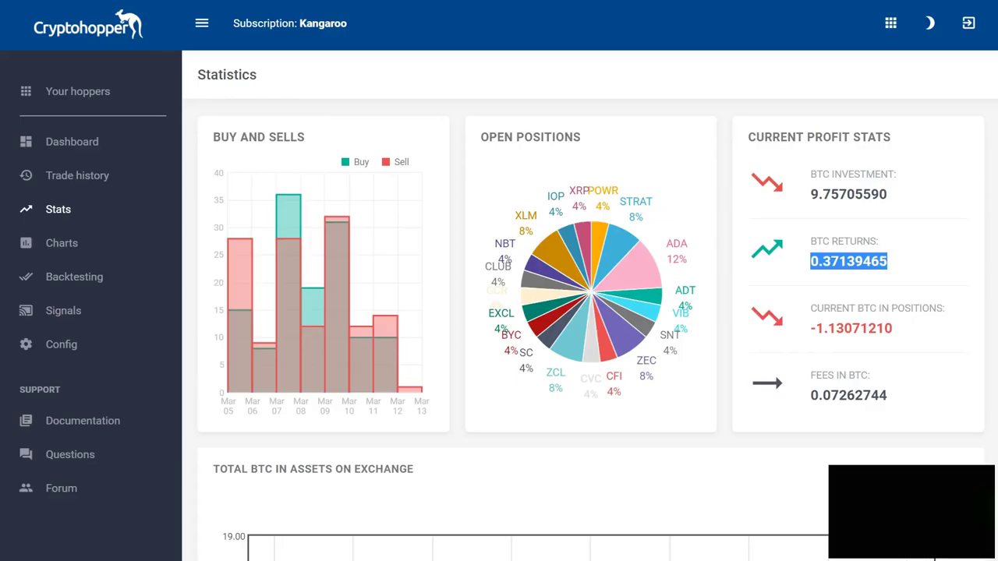
Clear the selection on the BTC returns value in Cryptohopper.
{"action": "left_click", "coordinate": [831, 192]}
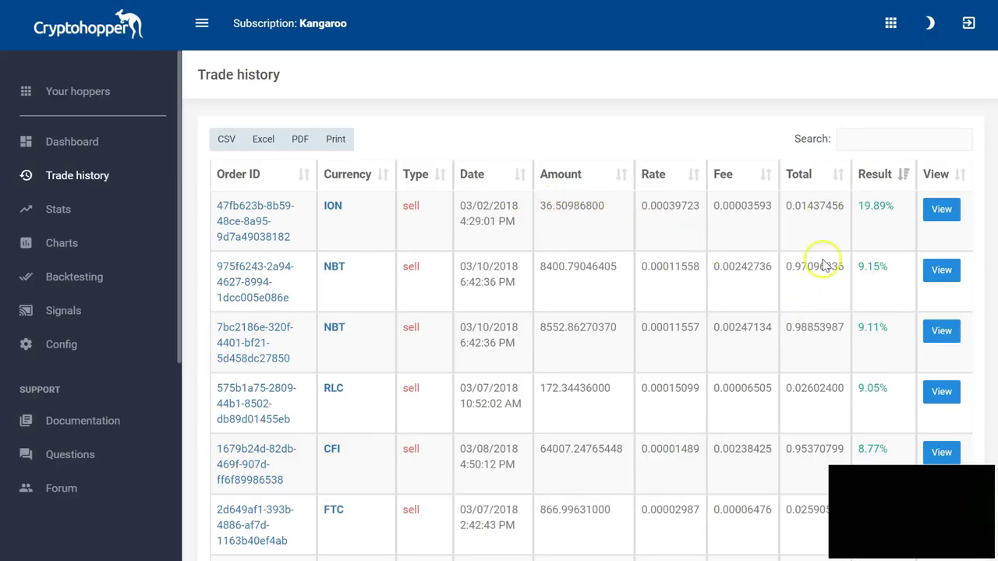
Scroll the trade history table down and back up.
{"action": "scroll", "coordinate": [865, 149], "scroll_direction": "down", "scroll_amount": 4}
{"action": "scroll", "coordinate": [867, 265], "scroll_direction": "up", "scroll_amount": 4}
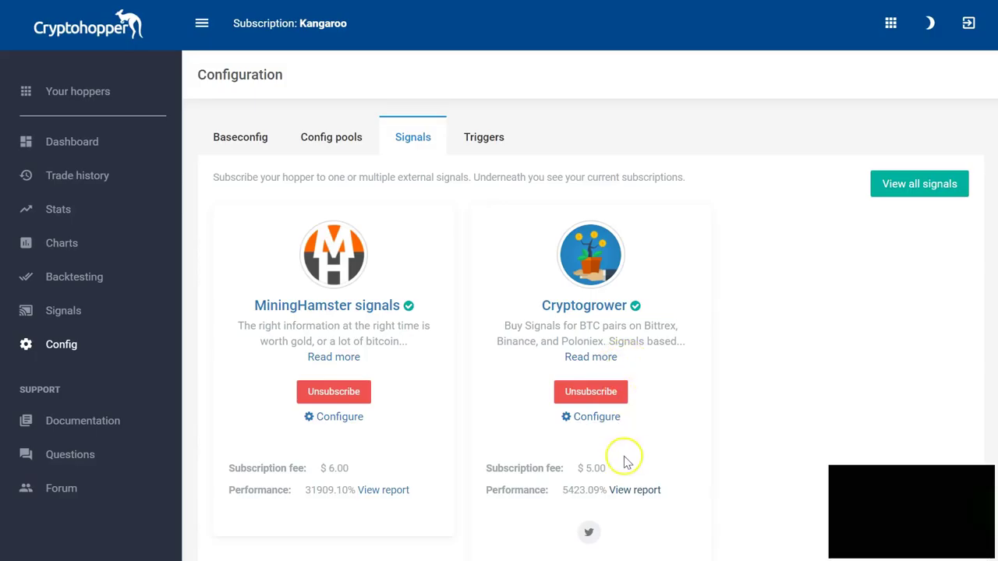
Show Cryptogrower's subscription settings with 1.6 percentage profit and .08 percentage higher bid.
{"action": "left_click", "coordinate": [607, 417]}
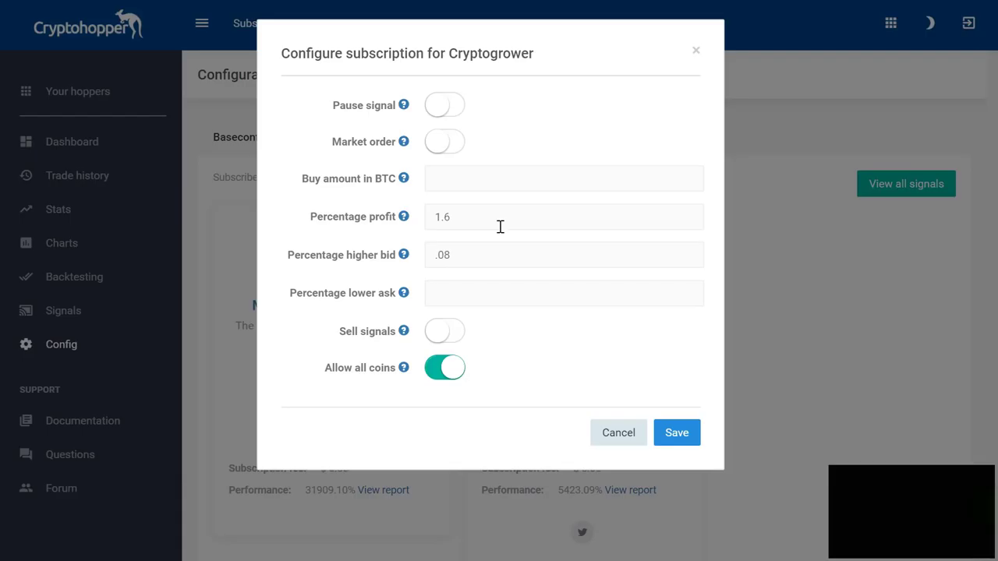
{"action": "left_click", "coordinate": [629, 426]}
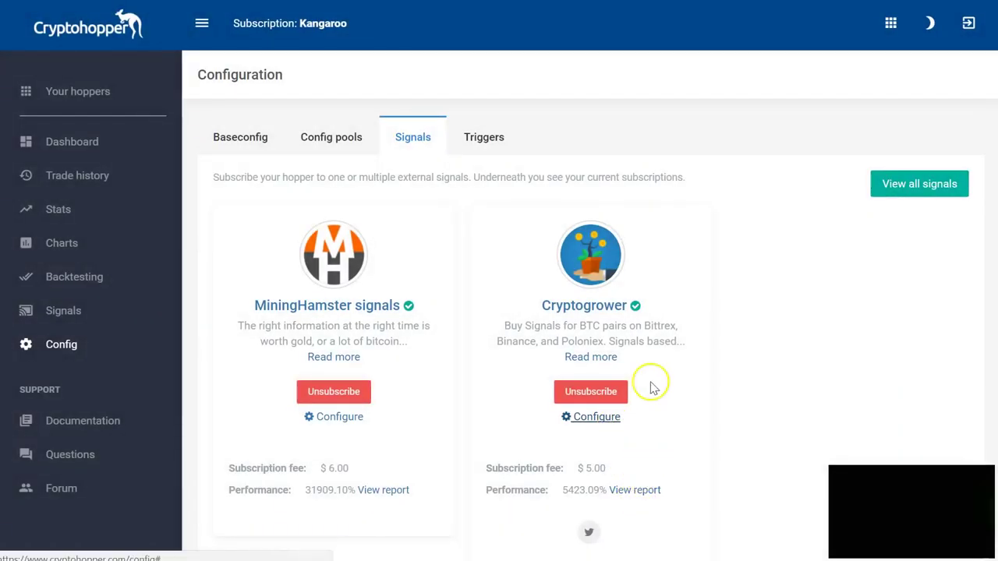
{"action": "left_click", "coordinate": [598, 415]}
{"action": "left_click", "coordinate": [550, 299]}
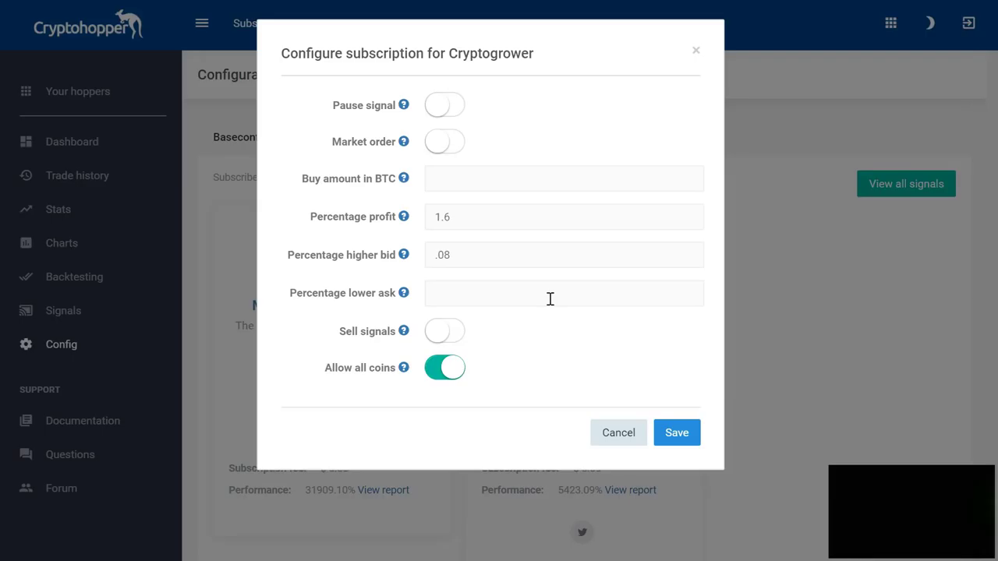
{"action": "left_click", "coordinate": [498, 219]}
{"action": "left_click_drag", "start_coordinate": [416, 219], "coordinate": [475, 217]}
{"action": "left_click", "coordinate": [466, 215]}
{"action": "left_click", "coordinate": [475, 216]}
{"action": "left_click", "coordinate": [468, 214]}
{"action": "left_click", "coordinate": [468, 149]}
{"action": "left_click", "coordinate": [467, 146]}
{"action": "left_click", "coordinate": [474, 255]}
{"action": "left_click", "coordinate": [462, 255]}
{"action": "left_click", "coordinate": [442, 255]}
{"action": "left_click", "coordinate": [445, 255]}
{"action": "left_click", "coordinate": [464, 256]}
{"action": "left_click", "coordinate": [434, 254]}
Discard the Cryptogrower settings and review the MiningHamster signals settings (.08 percentage higher bid).
{"action": "left_click", "coordinate": [616, 434]}
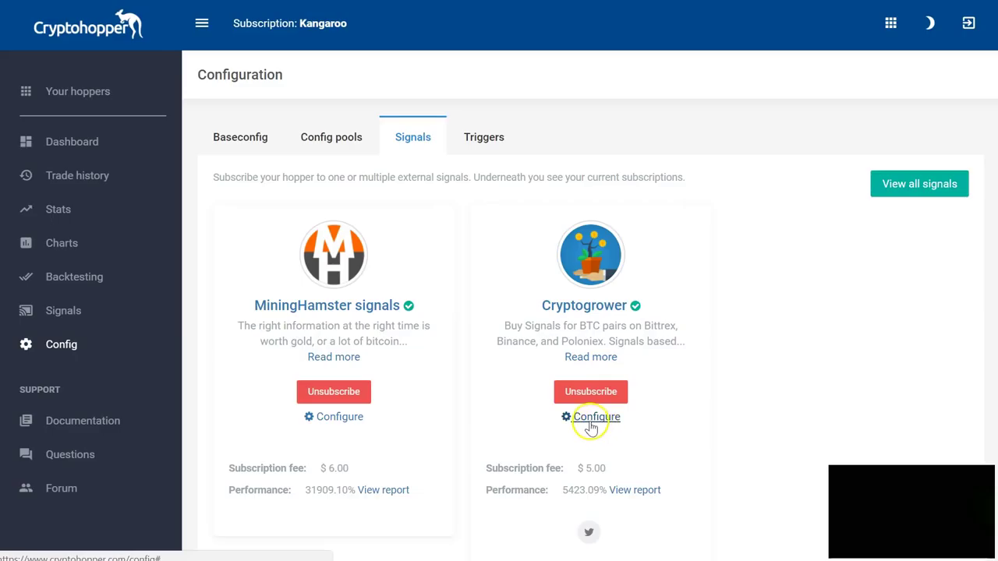
{"action": "left_click", "coordinate": [342, 419]}
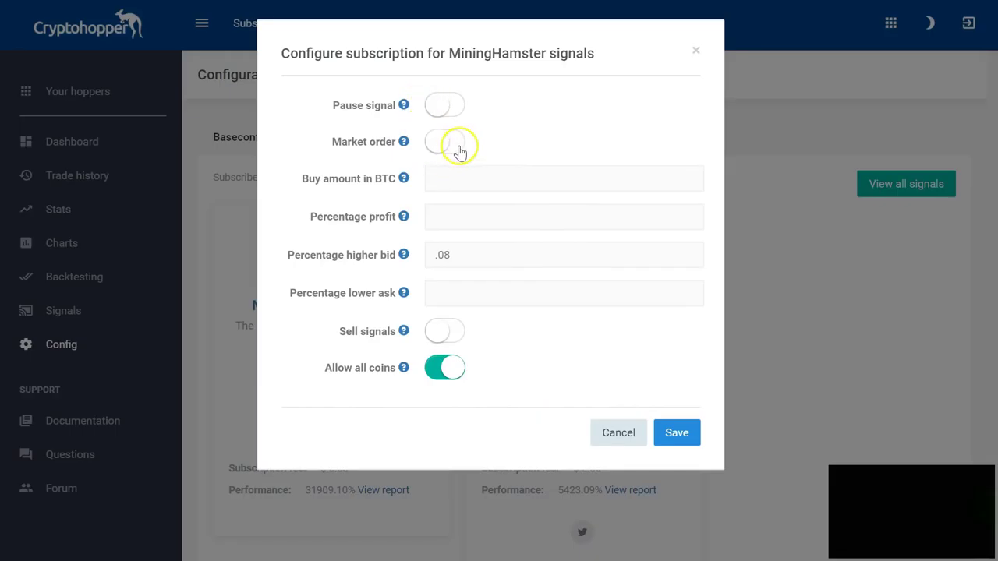
{"action": "left_click", "coordinate": [475, 226]}
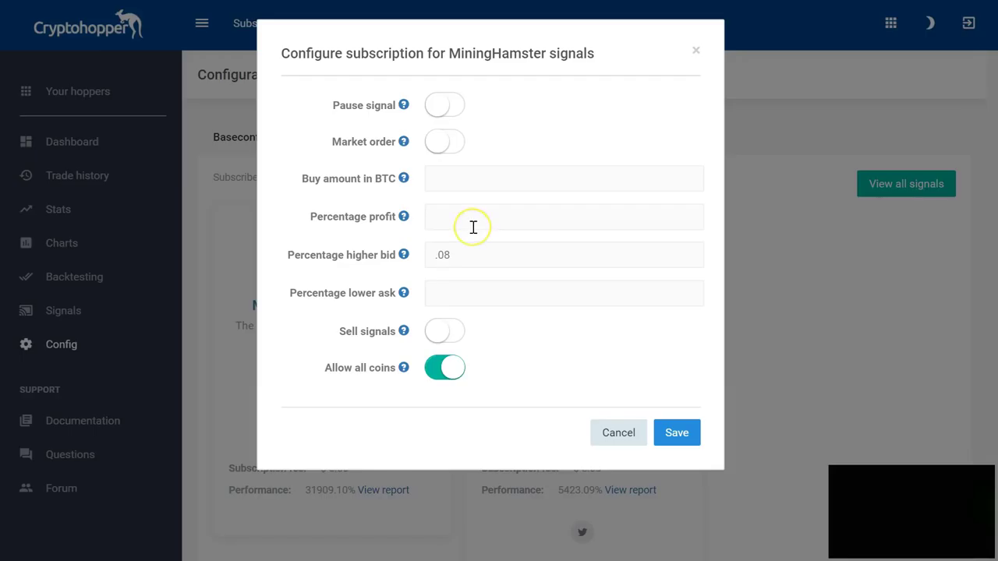
{"action": "left_click", "coordinate": [476, 208]}
{"action": "mouse_move", "coordinate": [460, 254]}
{"action": "left_mouse_down"}
{"action": "mouse_move", "coordinate": [430, 258]}
{"action": "mouse_move", "coordinate": [444, 257]}
{"action": "left_mouse_up"}
{"action": "left_click", "coordinate": [457, 254]}
Close the MiningHamster settings without saving and scroll down the Signals page.
{"action": "left_click", "coordinate": [615, 434]}
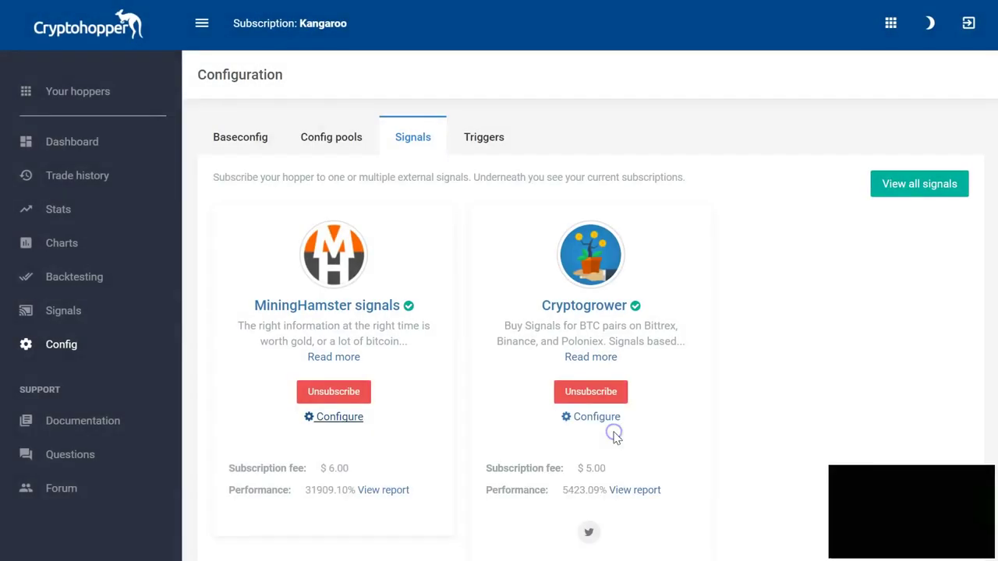
{"action": "scroll", "coordinate": [660, 365], "scroll_direction": "down", "scroll_amount": 2}
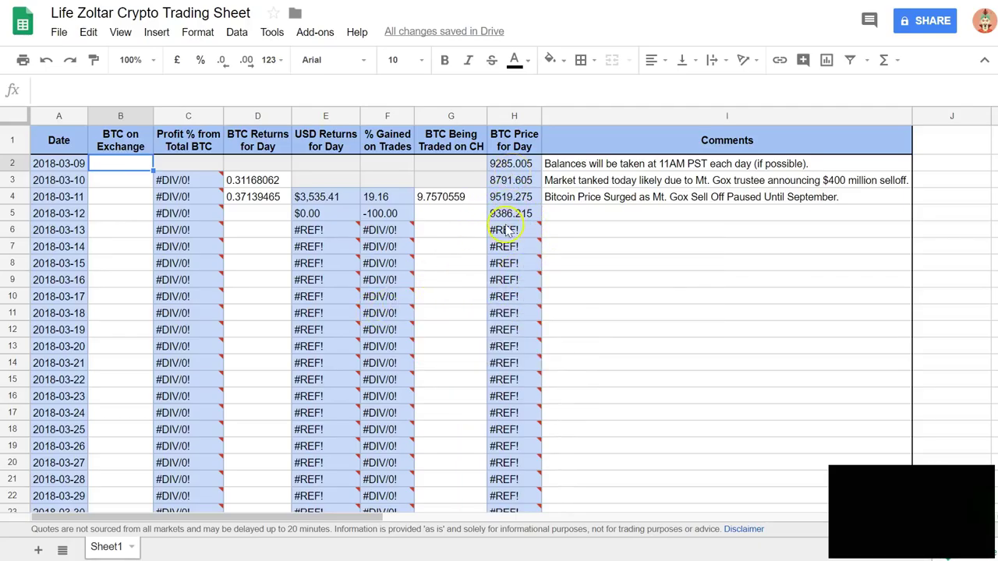
{"action": "left_click", "coordinate": [511, 197]}
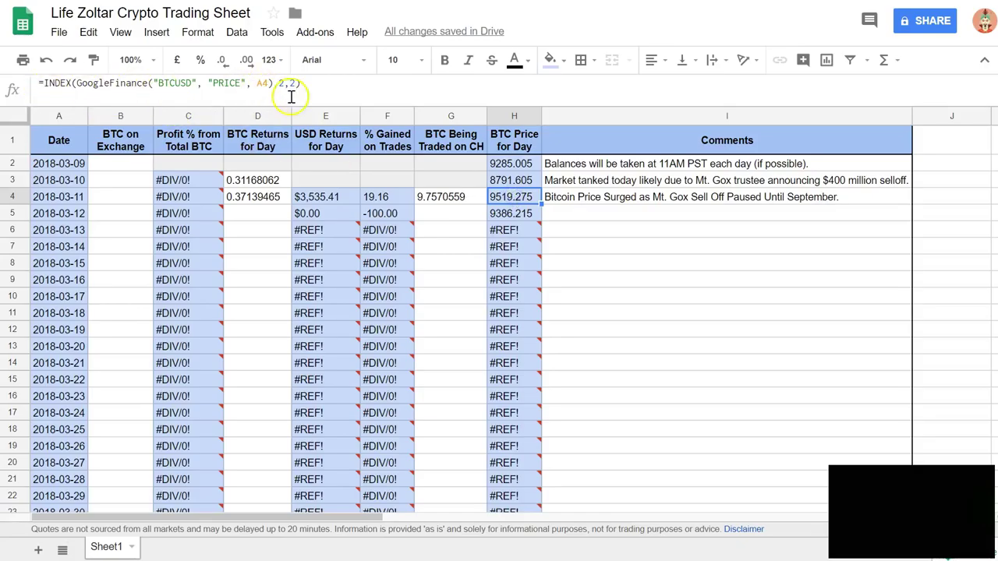
{"action": "left_click", "coordinate": [124, 166]}
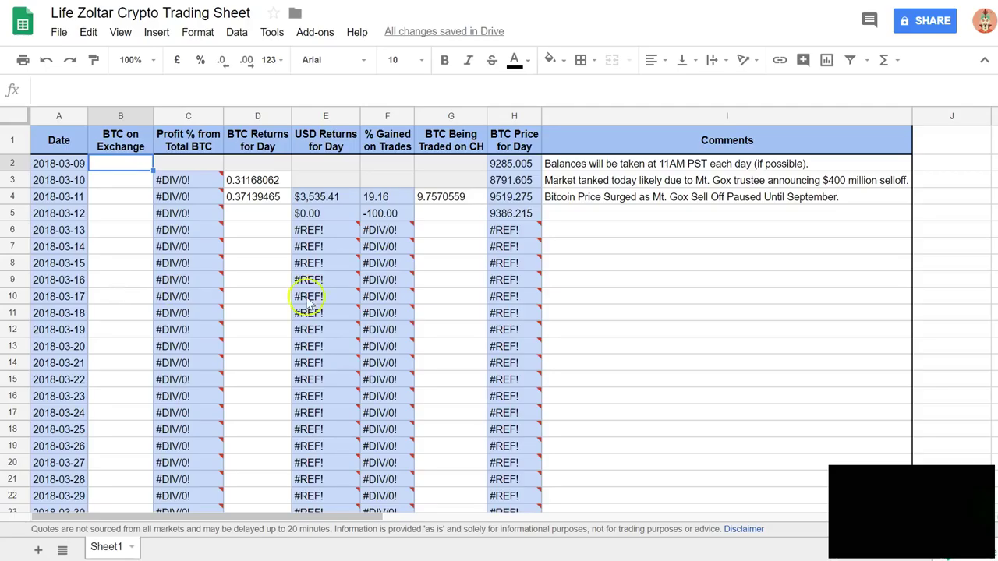
{"action": "left_click", "coordinate": [429, 238]}
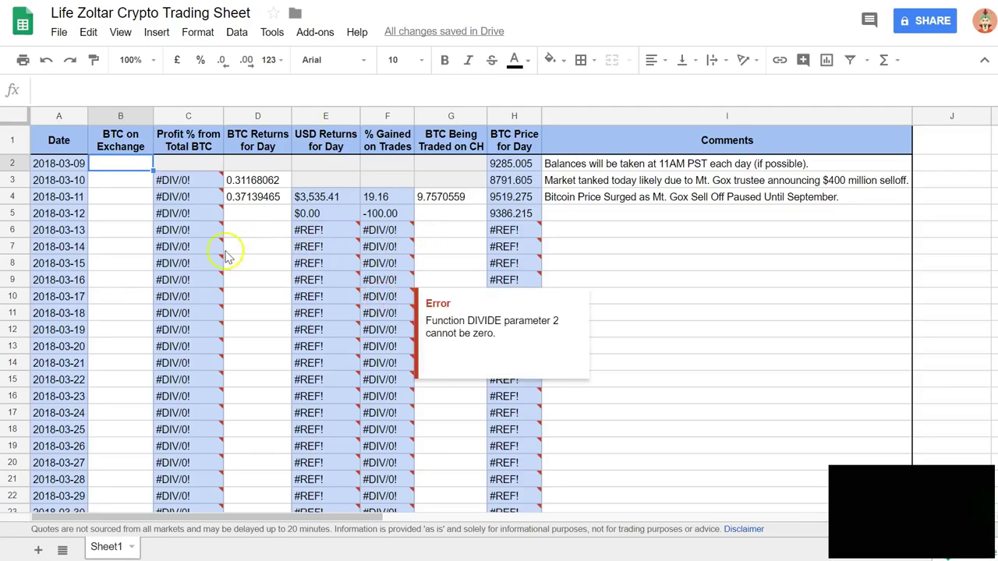
{"action": "left_click", "coordinate": [130, 234]}
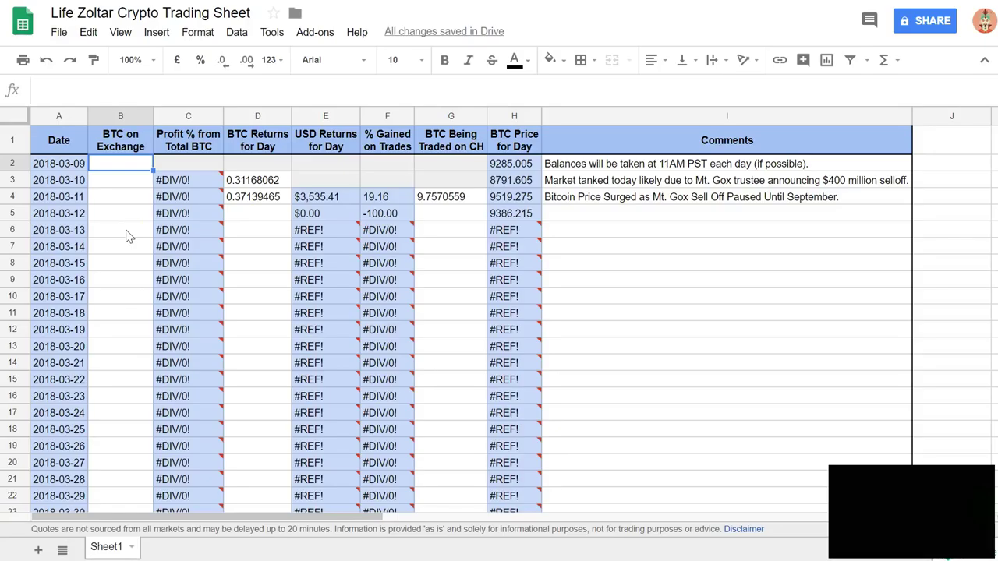
{"action": "left_click", "coordinate": [128, 241]}
{"action": "scroll", "coordinate": [62, 304], "scroll_direction": "down", "scroll_amount": 20}
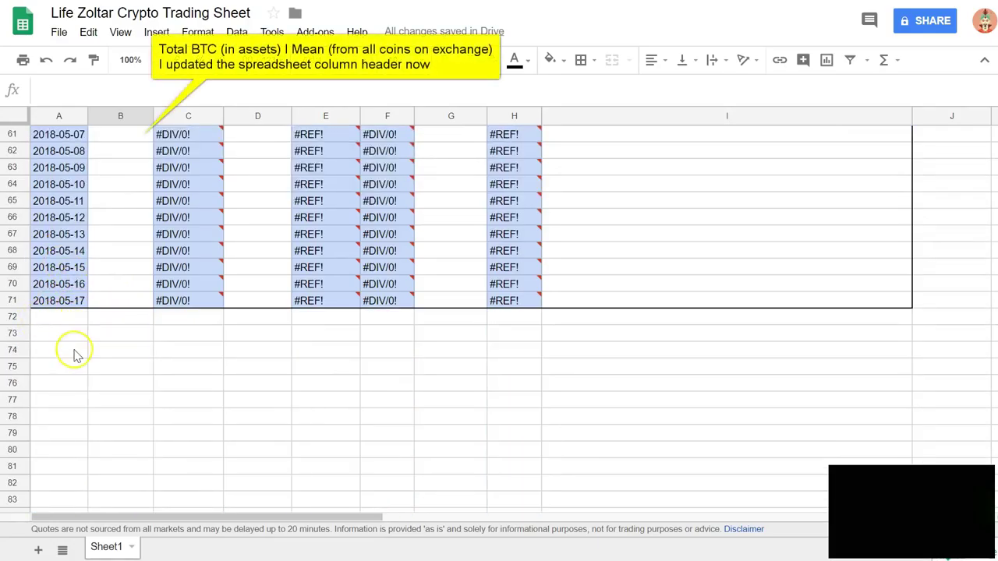
{"action": "scroll", "coordinate": [145, 334], "scroll_direction": "up", "scroll_amount": 7}
{"action": "scroll", "coordinate": [145, 334], "scroll_direction": "up", "scroll_amount": 12}
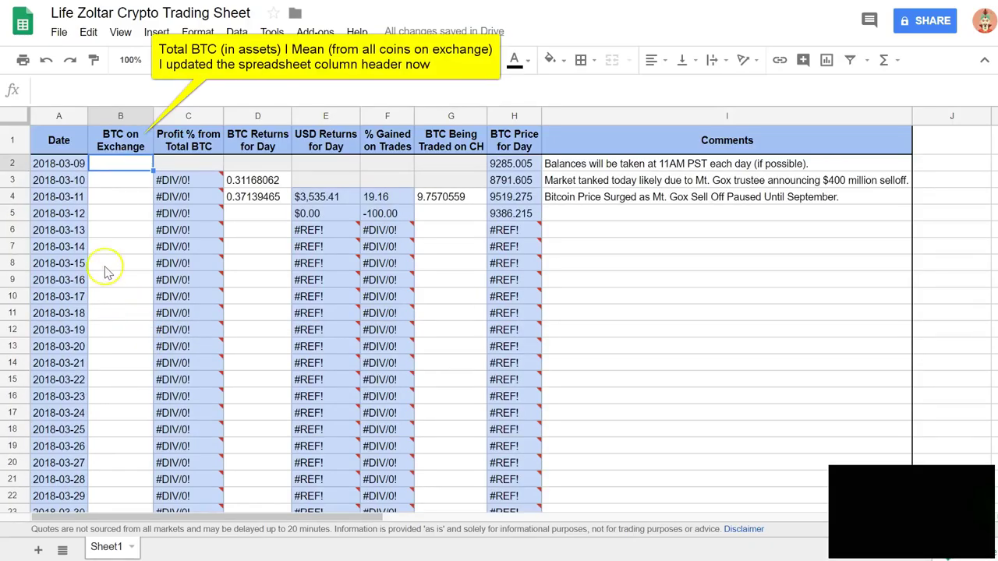
{"action": "left_click", "coordinate": [121, 166]}
{"action": "left_click", "coordinate": [122, 182]}
{"action": "left_click", "coordinate": [121, 163]}
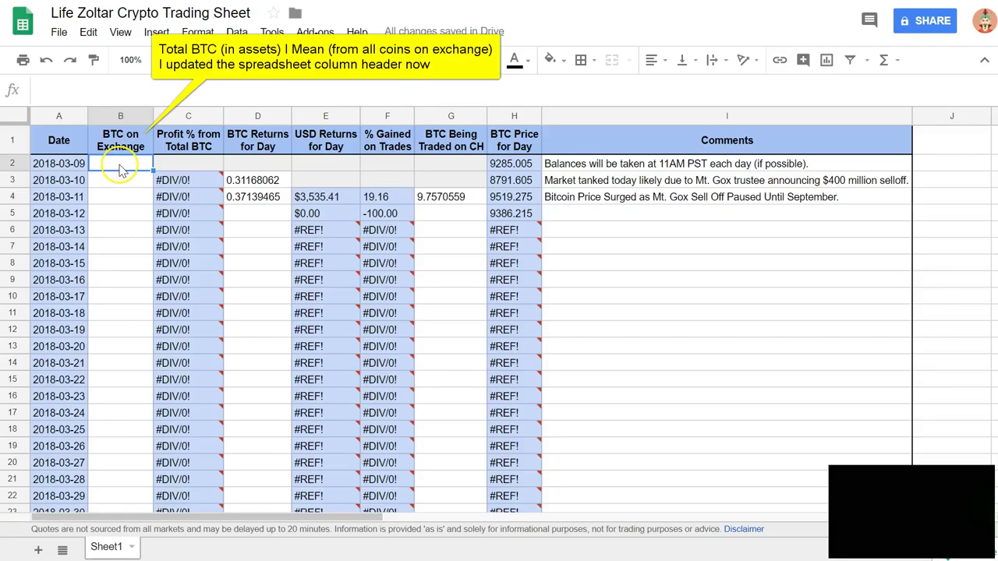
{"action": "type", "text": "1"}
{"action": "key", "text": "Return"}
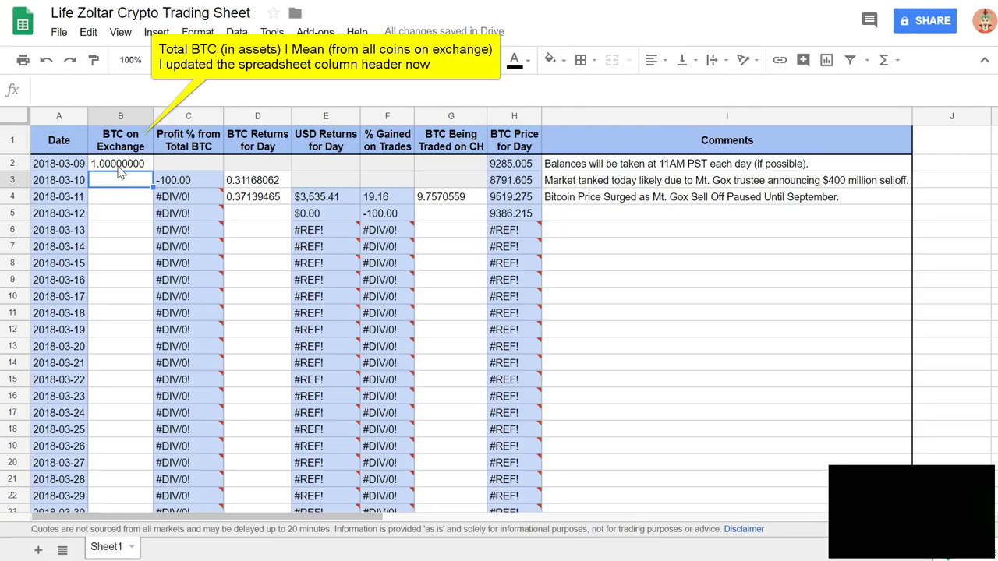
{"action": "left_click", "coordinate": [119, 167]}
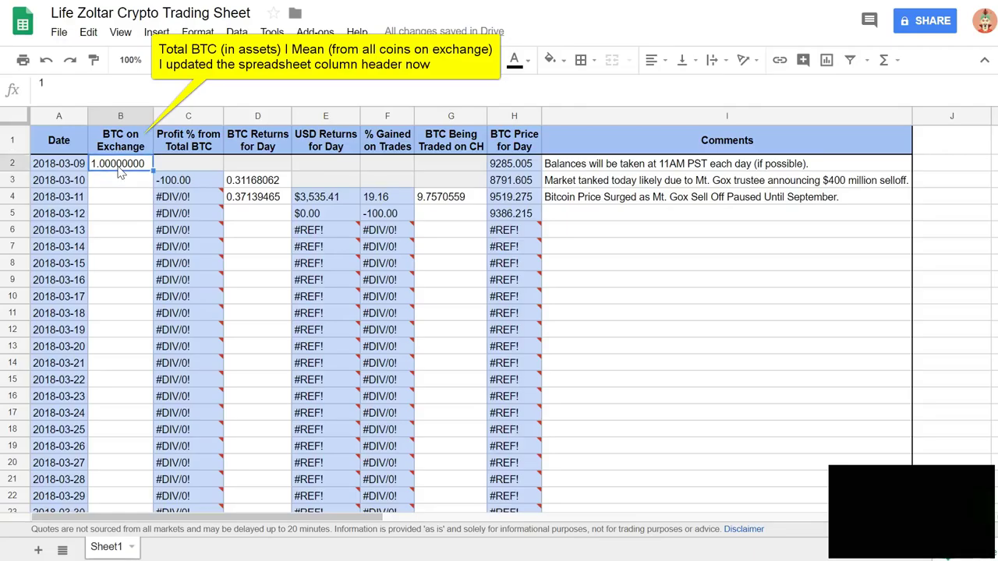
{"action": "left_click", "coordinate": [121, 173]}
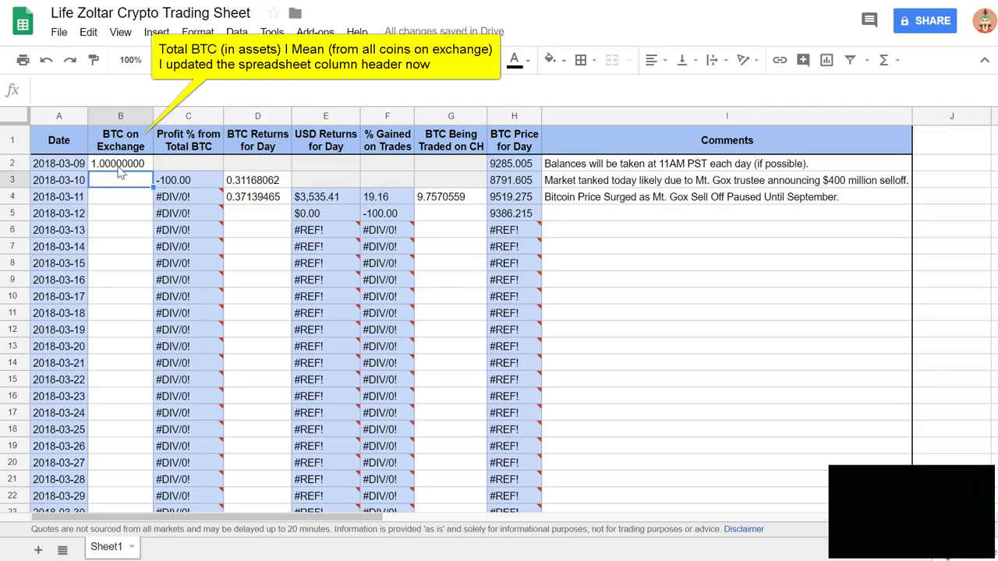
{"action": "left_click", "coordinate": [120, 169]}
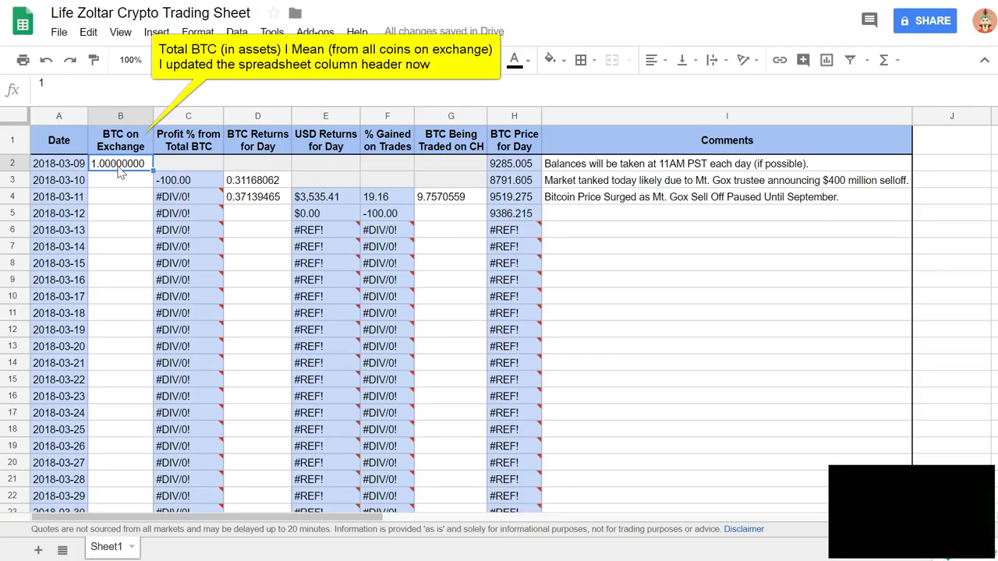
{"action": "key", "text": "Left"}
{"action": "key", "text": "Down"}
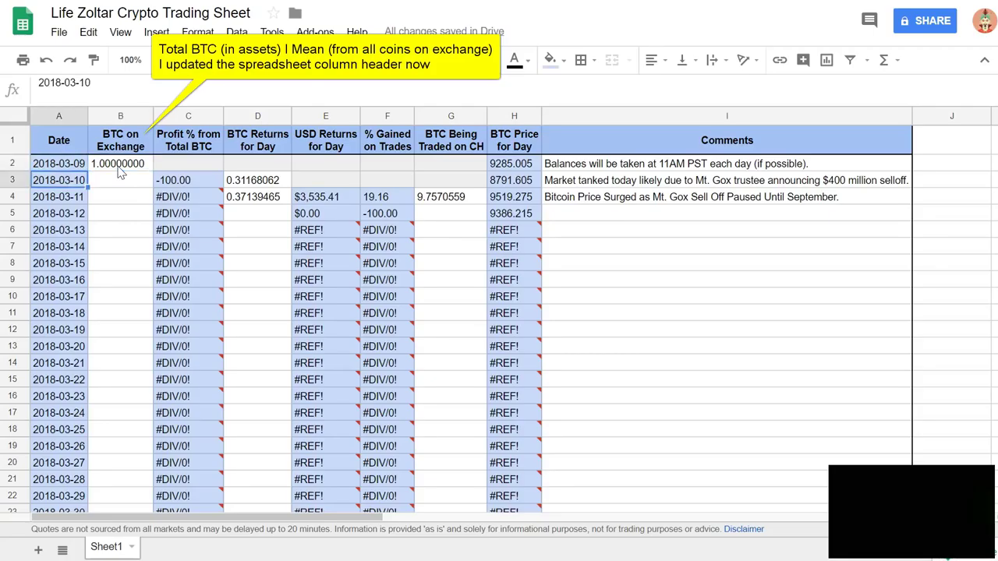
{"action": "key", "text": "Down"}
{"action": "key", "text": "Right"}
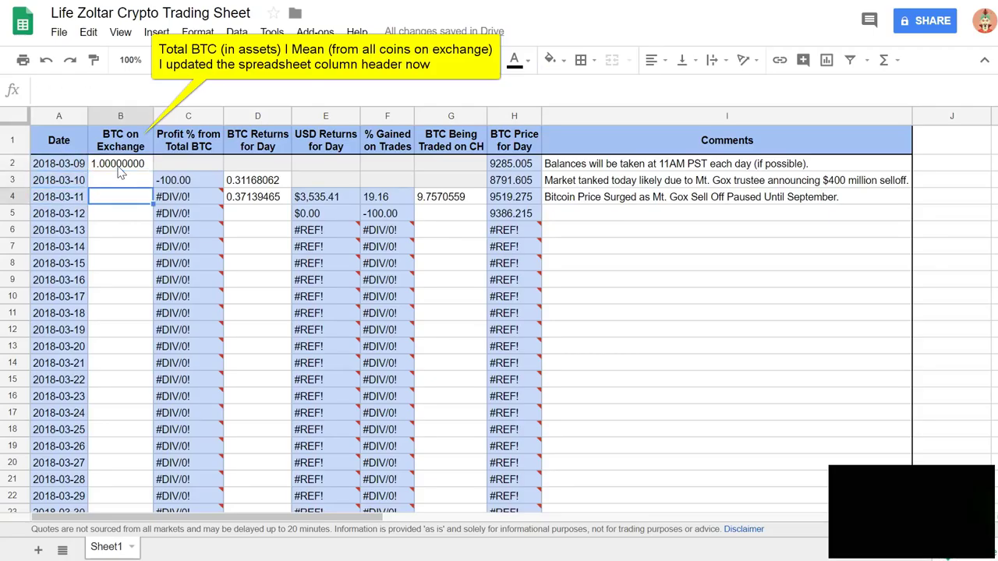
{"action": "key", "text": "Up"}
{"action": "key", "text": "Up"}
{"action": "key", "text": "Left"}
{"action": "key", "text": "Right"}
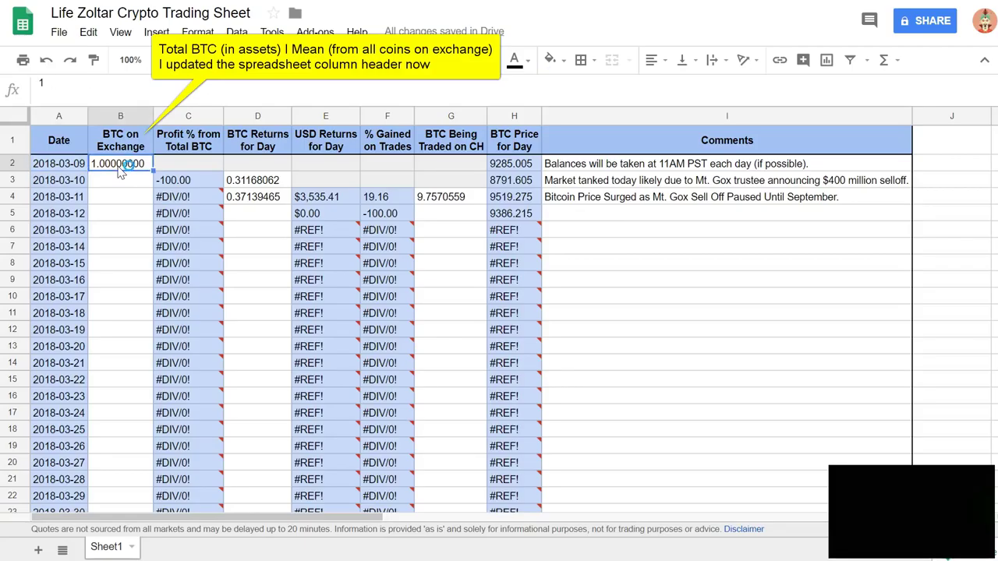
{"action": "key", "text": "Down"}
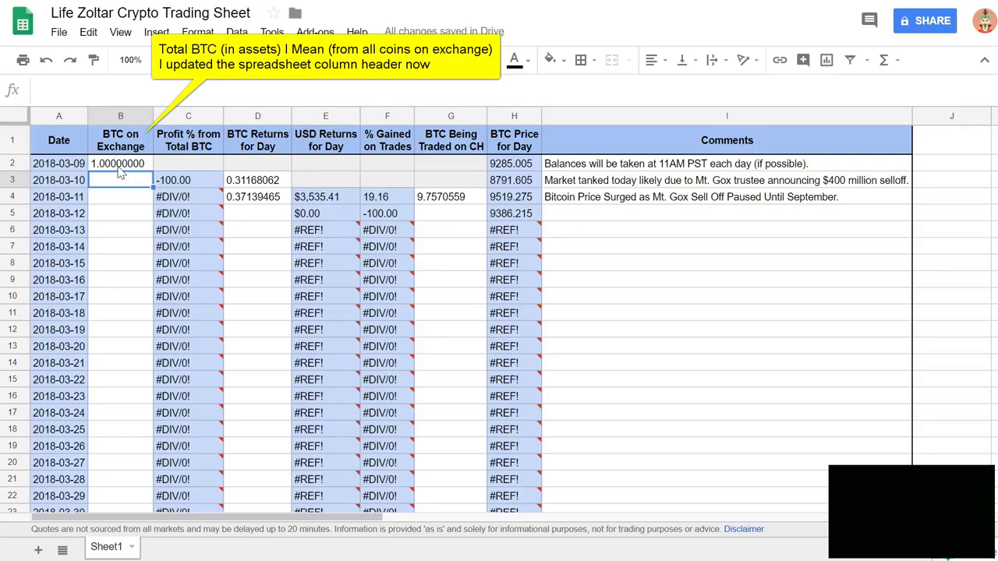
Enter BTC on Exchange values 1.01 for 2018-03-10 and 1.02 for 2018-03-11.
{"action": "type", "text": "1.01"}
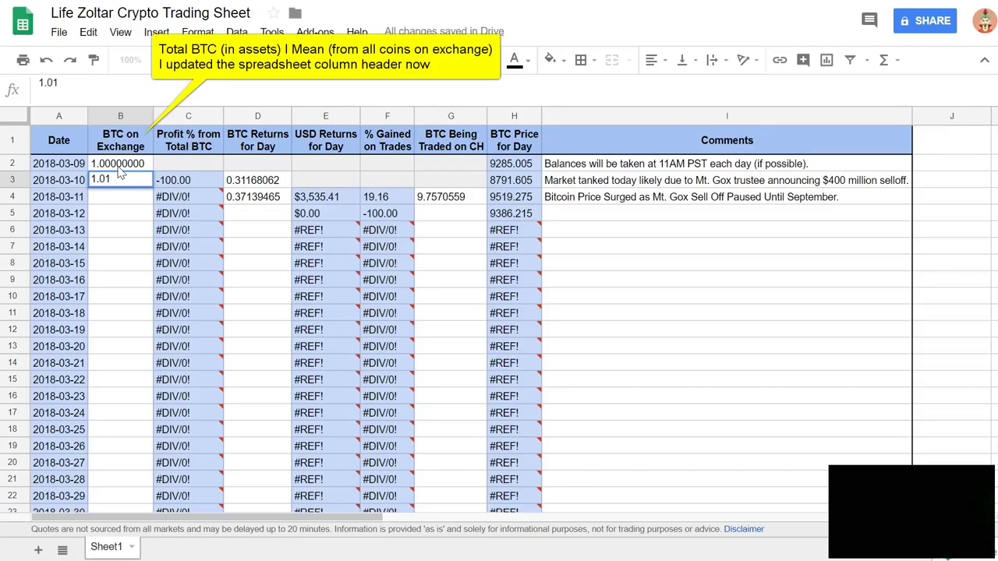
{"action": "key", "text": "Return"}
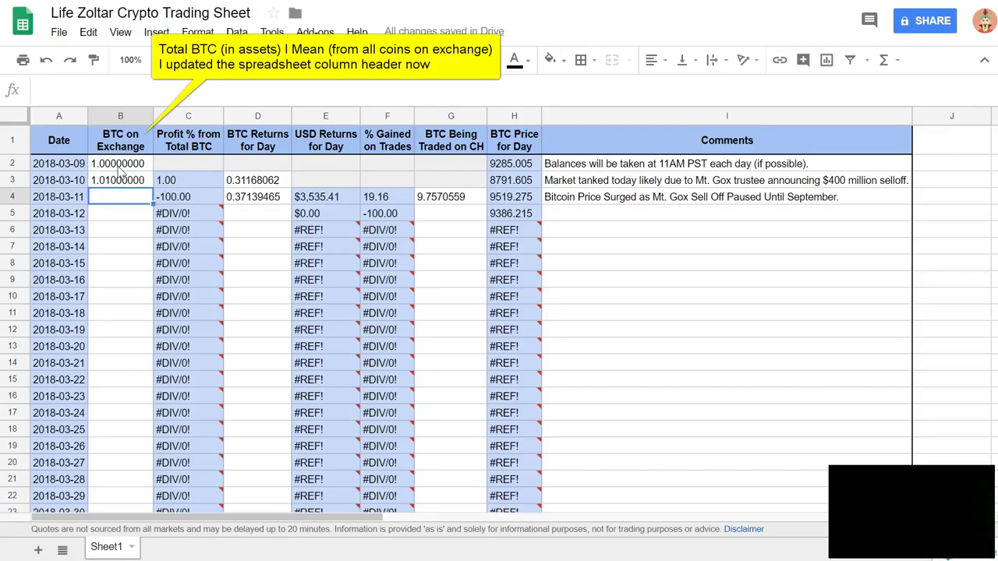
{"action": "type", "text": "1.02"}
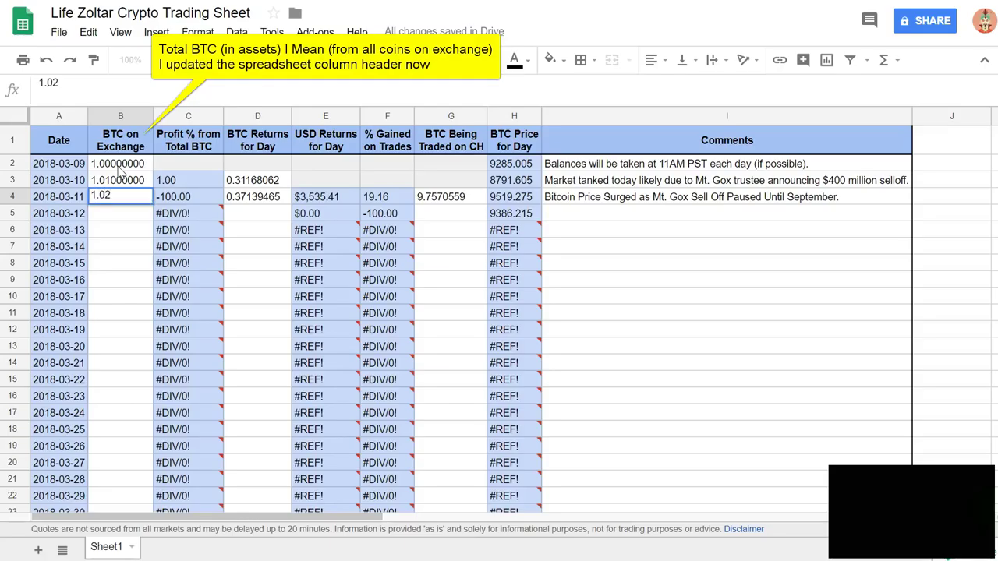
{"action": "key", "text": "Return"}
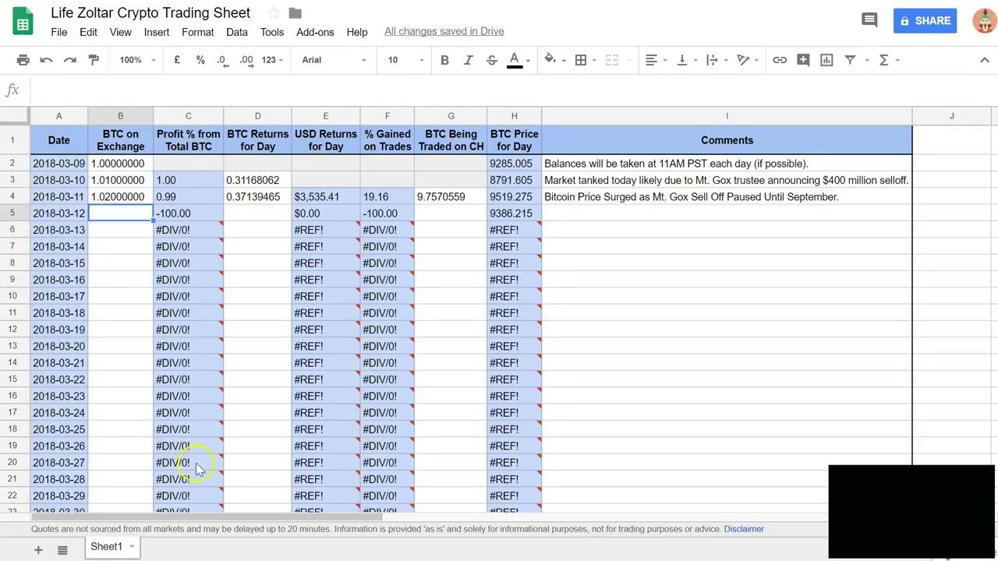
{"action": "left_click", "coordinate": [70, 265]}
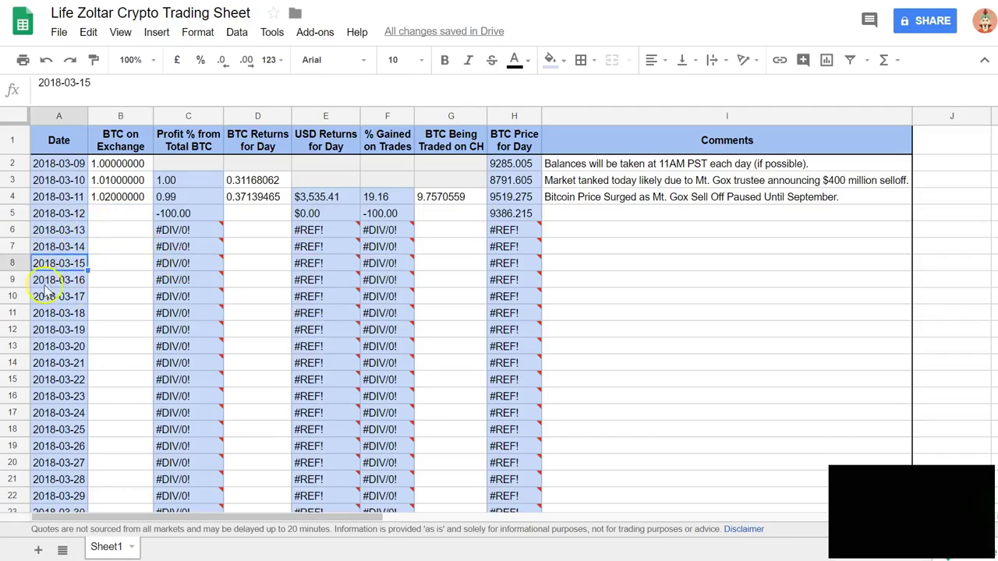
{"action": "left_click", "coordinate": [178, 264]}
{"action": "left_click", "coordinate": [315, 230]}
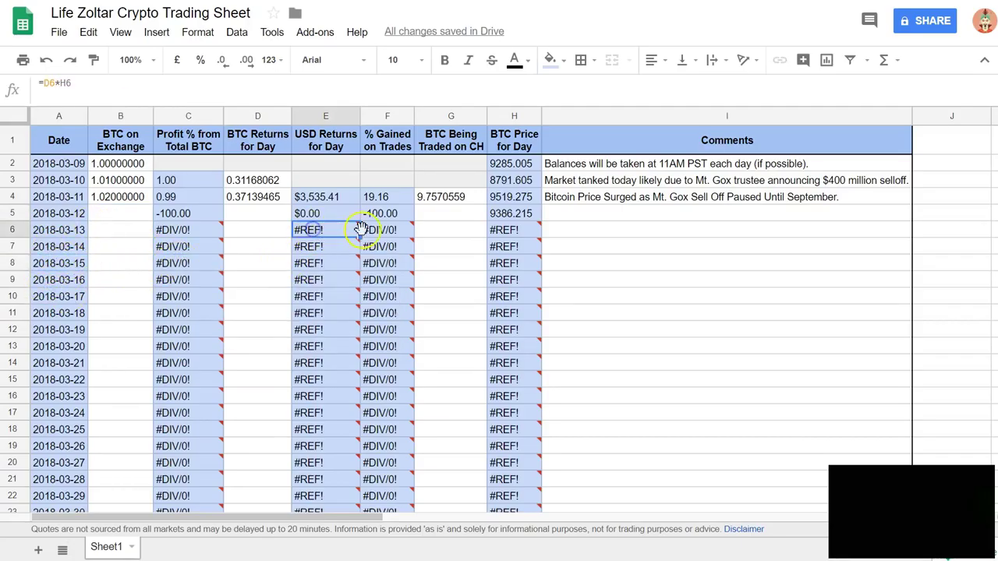
{"action": "left_click", "coordinate": [378, 232]}
{"action": "left_click", "coordinate": [511, 196]}
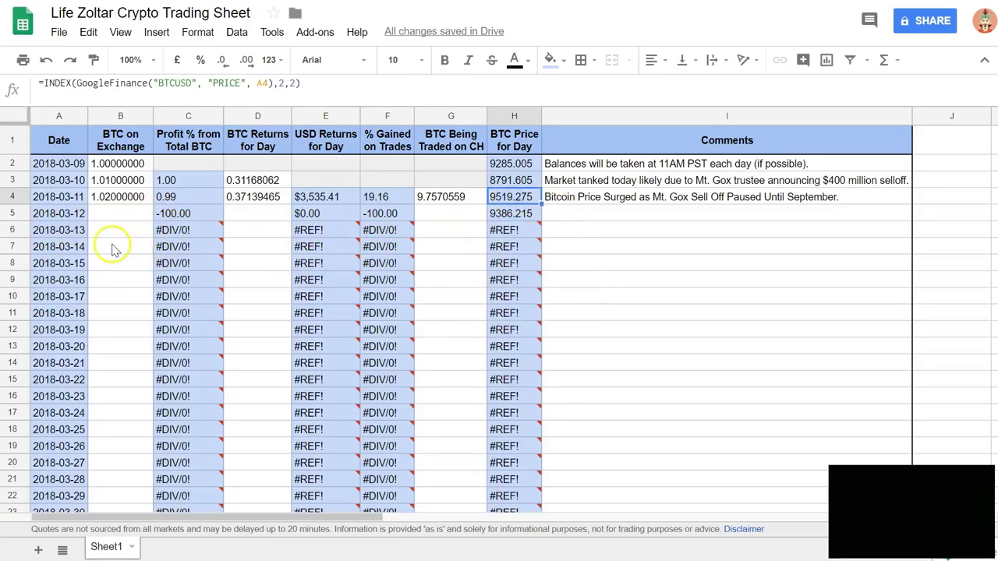
{"action": "mouse_move", "coordinate": [244, 232]}
{"action": "left_click", "coordinate": [256, 213]}
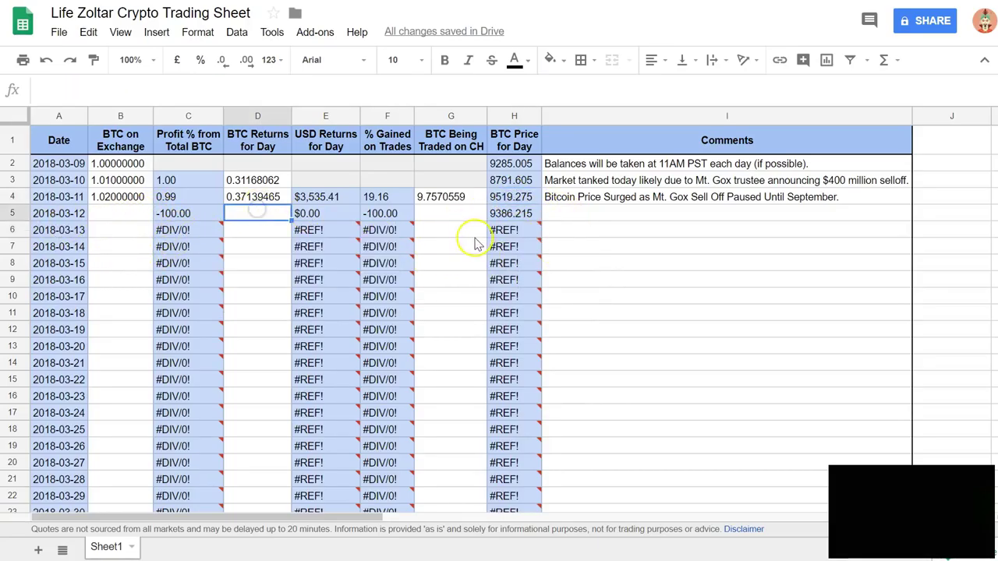
{"action": "left_click", "coordinate": [246, 183]}
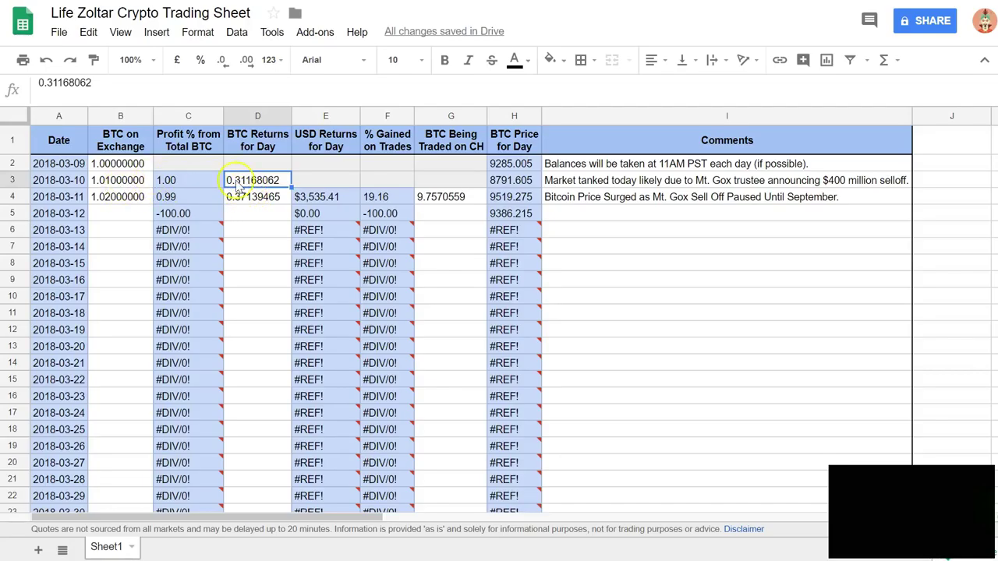
{"action": "left_click", "coordinate": [128, 180]}
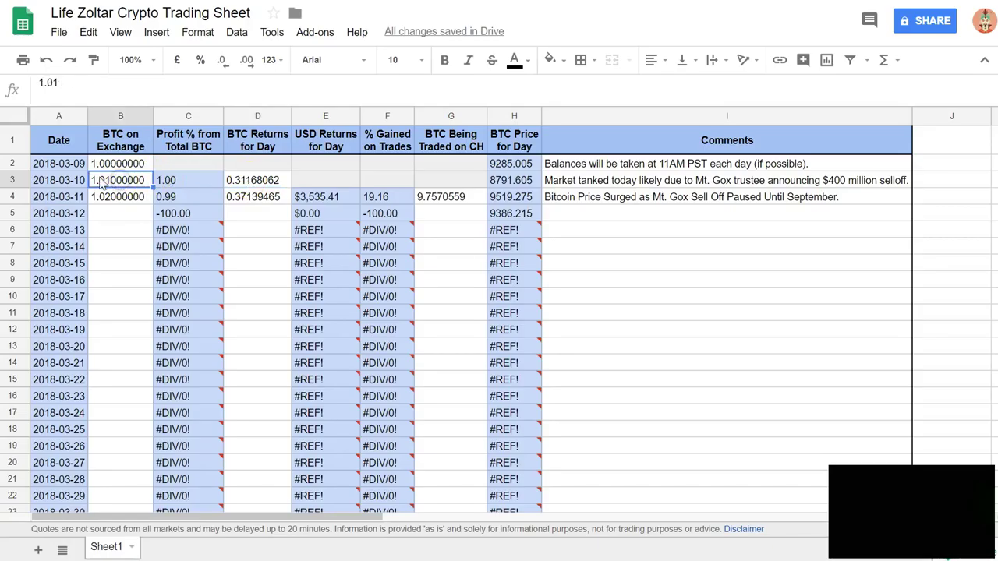
{"action": "left_click", "coordinate": [250, 182]}
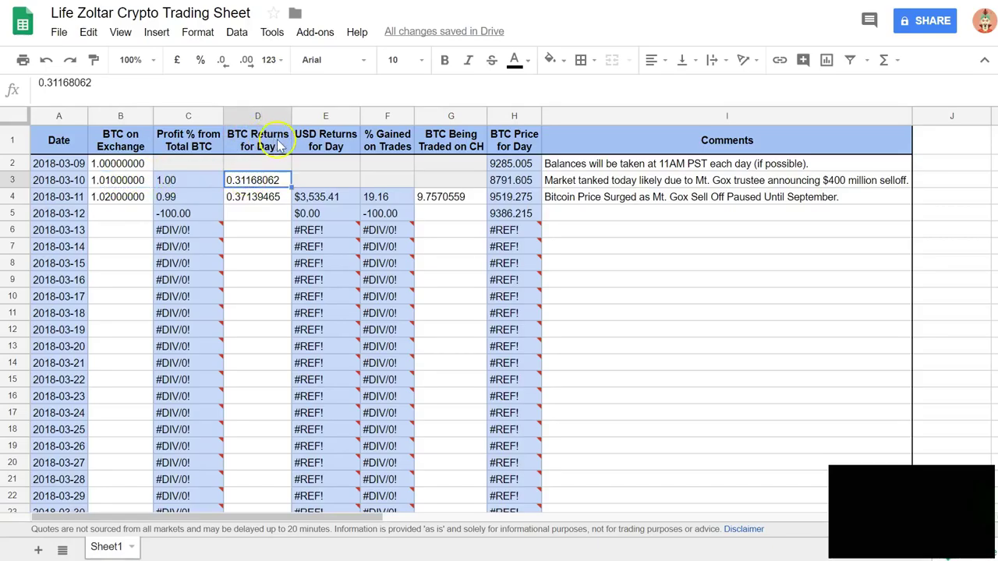
{"action": "left_click", "coordinate": [260, 185]}
{"action": "left_click", "coordinate": [258, 197]}
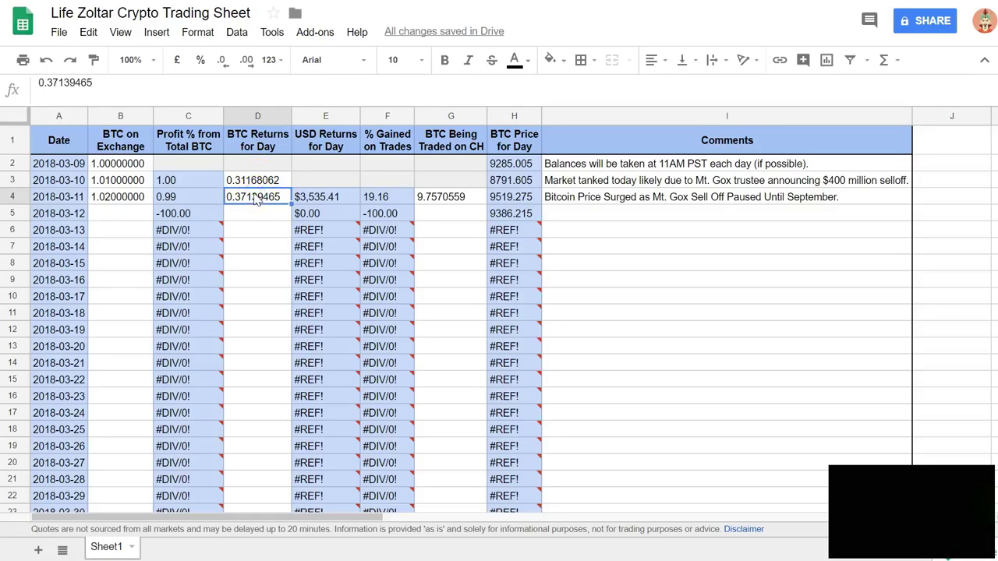
{"action": "left_click", "coordinate": [323, 197]}
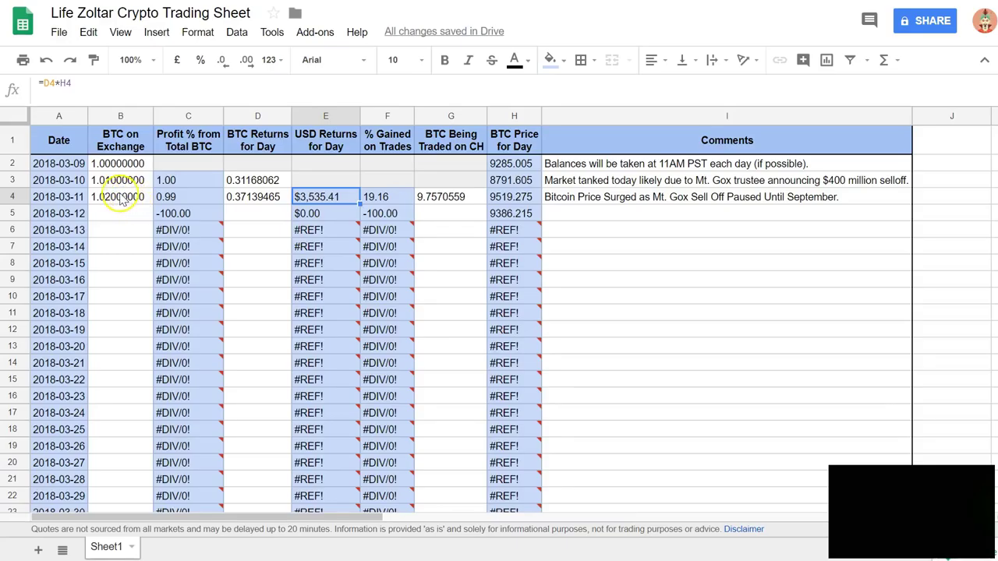
{"action": "left_click", "coordinate": [123, 166]}
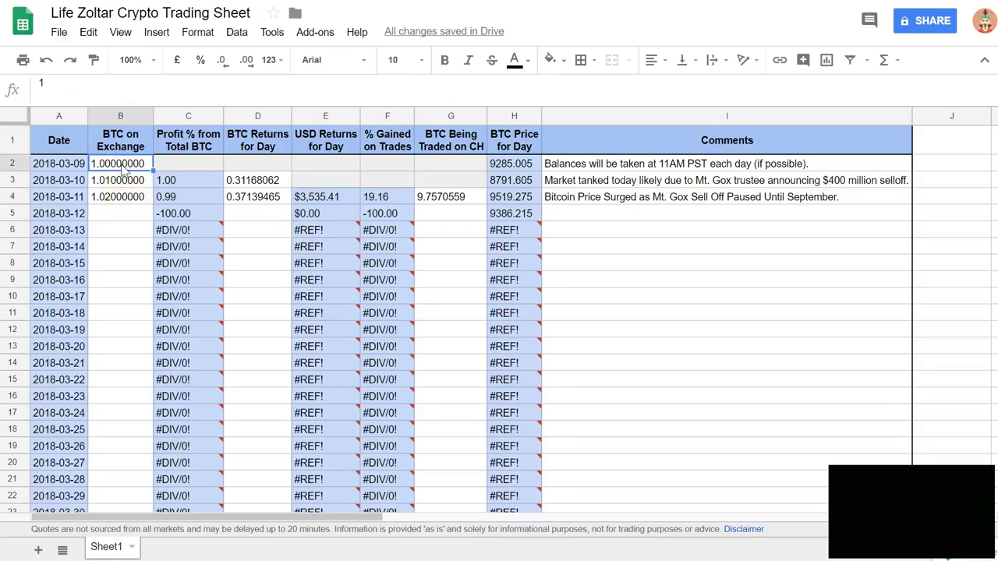
{"action": "left_click", "coordinate": [117, 200]}
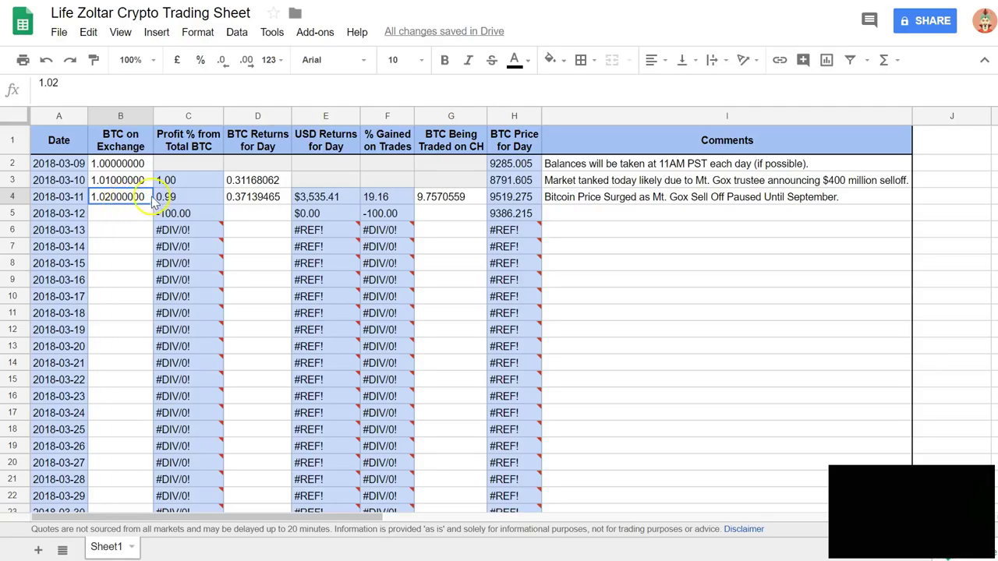
{"action": "left_click", "coordinate": [125, 233]}
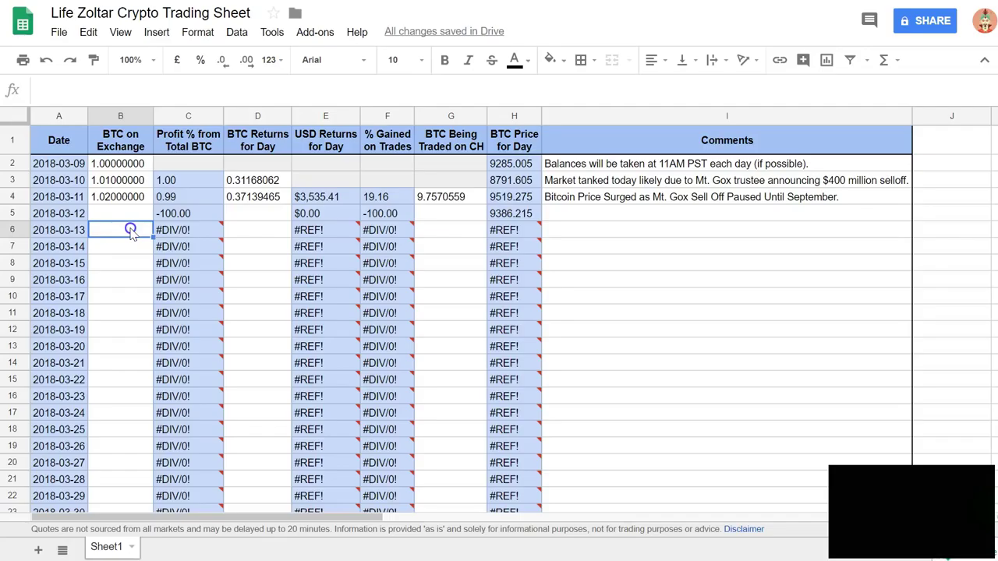
{"action": "left_click", "coordinate": [125, 379]}
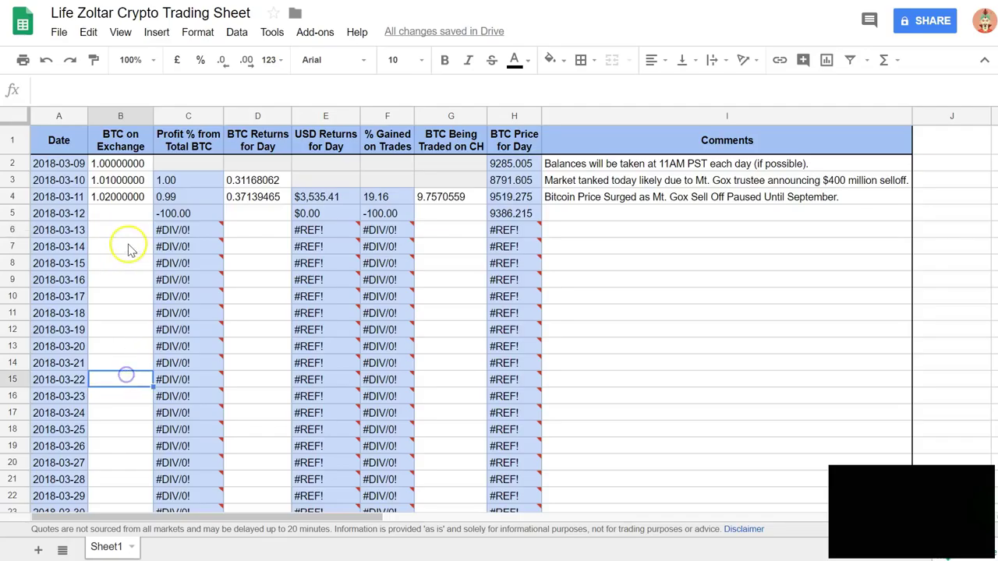
{"action": "left_click", "coordinate": [125, 214]}
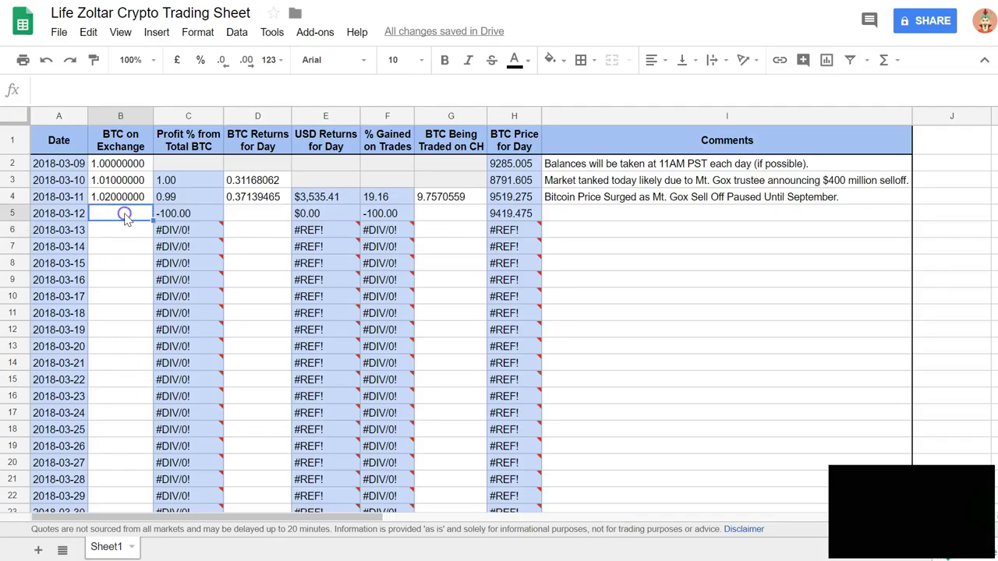
{"action": "left_click", "coordinate": [121, 314]}
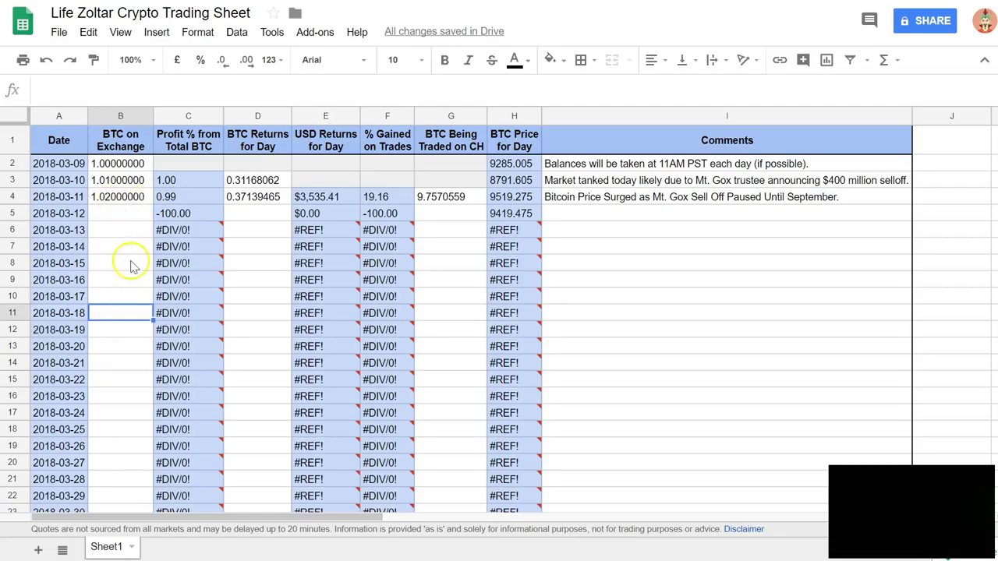
{"action": "left_click", "coordinate": [125, 198]}
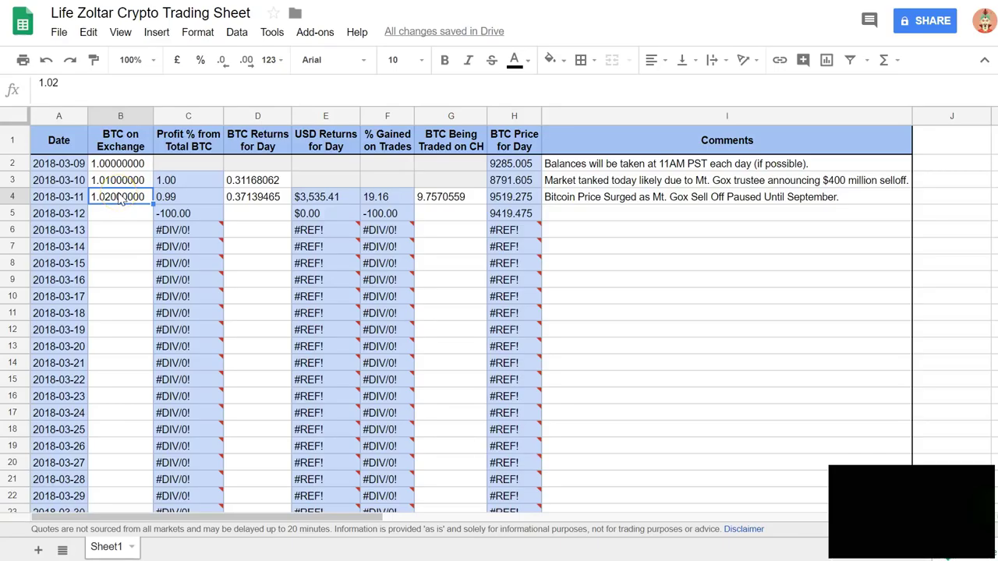
{"action": "left_click", "coordinate": [254, 199]}
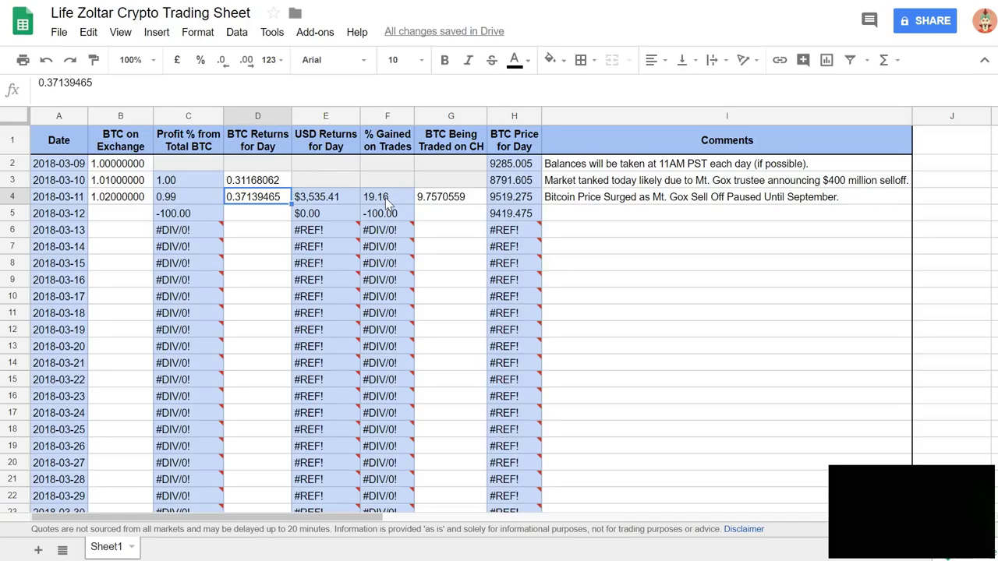
{"action": "left_click", "coordinate": [444, 198]}
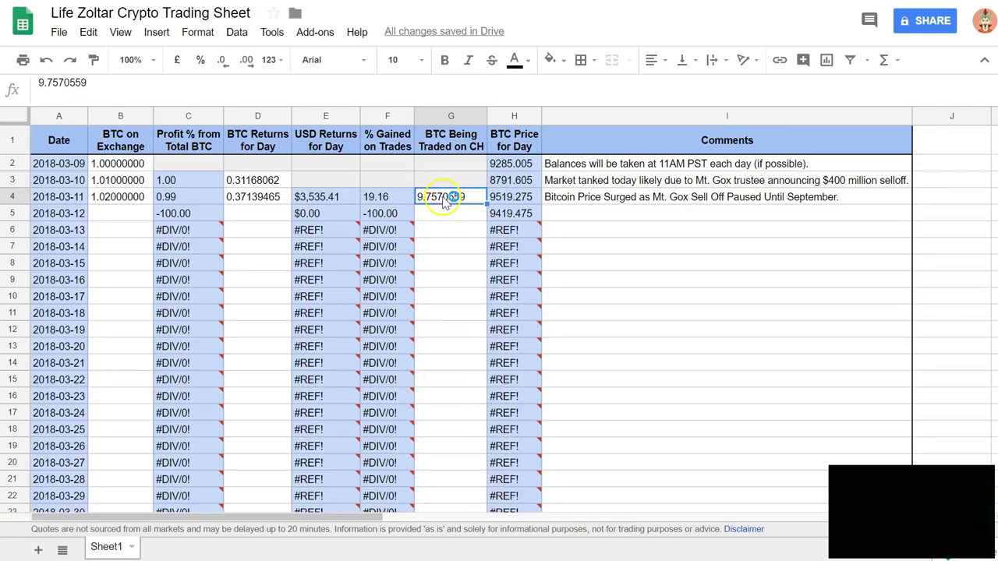
{"action": "left_click", "coordinate": [440, 216]}
{"action": "left_click", "coordinate": [447, 200]}
{"action": "key", "text": "ctrl+Tab"}
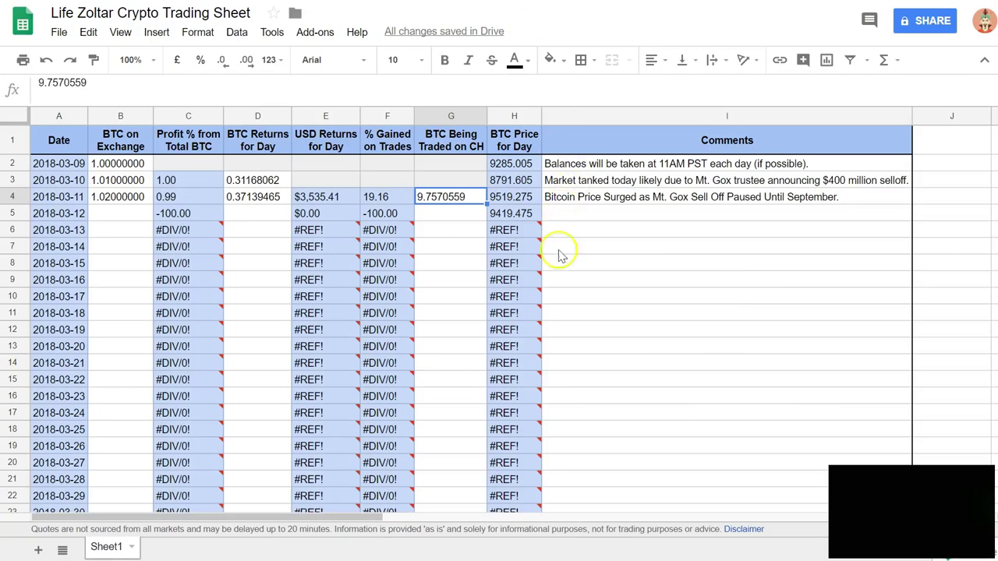
{"action": "mouse_move", "coordinate": [534, 304]}
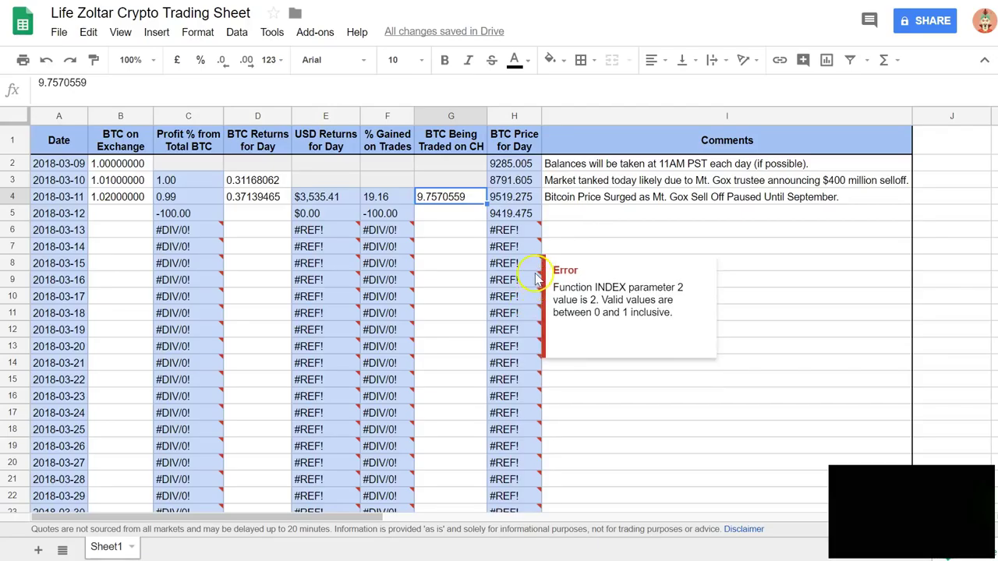
{"action": "left_click", "coordinate": [458, 212]}
{"action": "left_click", "coordinate": [458, 200]}
{"action": "left_click", "coordinate": [461, 202]}
{"action": "left_click", "coordinate": [512, 212]}
{"action": "left_click", "coordinate": [456, 213]}
{"action": "left_click", "coordinate": [471, 197]}
{"action": "left_click", "coordinate": [469, 219]}
{"action": "left_click", "coordinate": [472, 199]}
{"action": "left_click", "coordinate": [471, 216]}
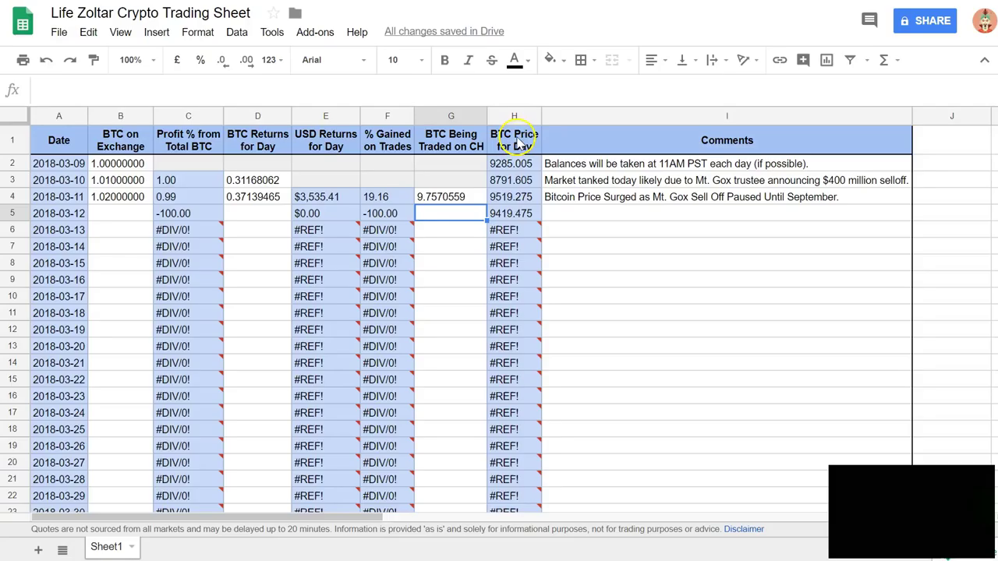
{"action": "left_click", "coordinate": [514, 199]}
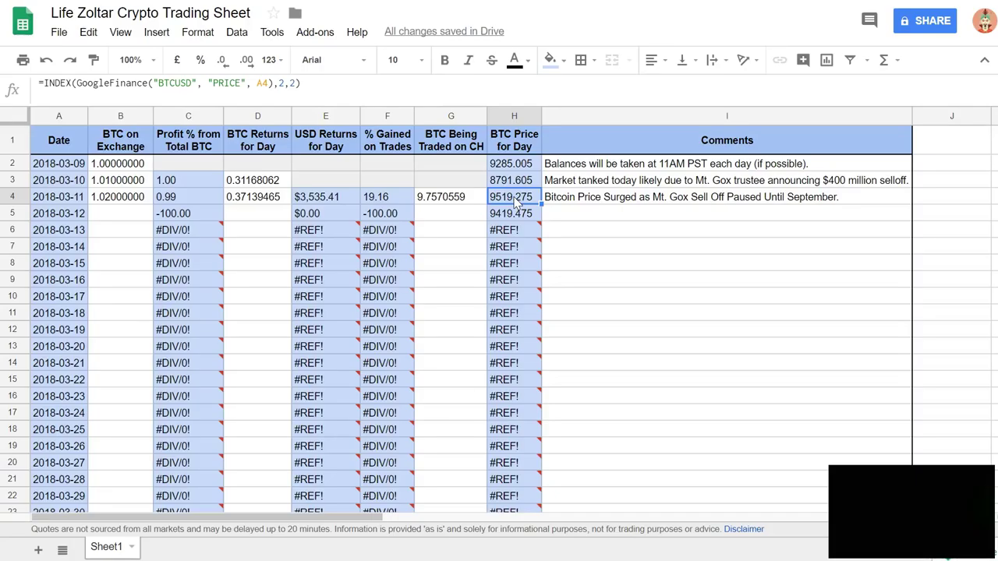
{"action": "left_click", "coordinate": [394, 134]}
{"action": "left_click", "coordinate": [515, 219]}
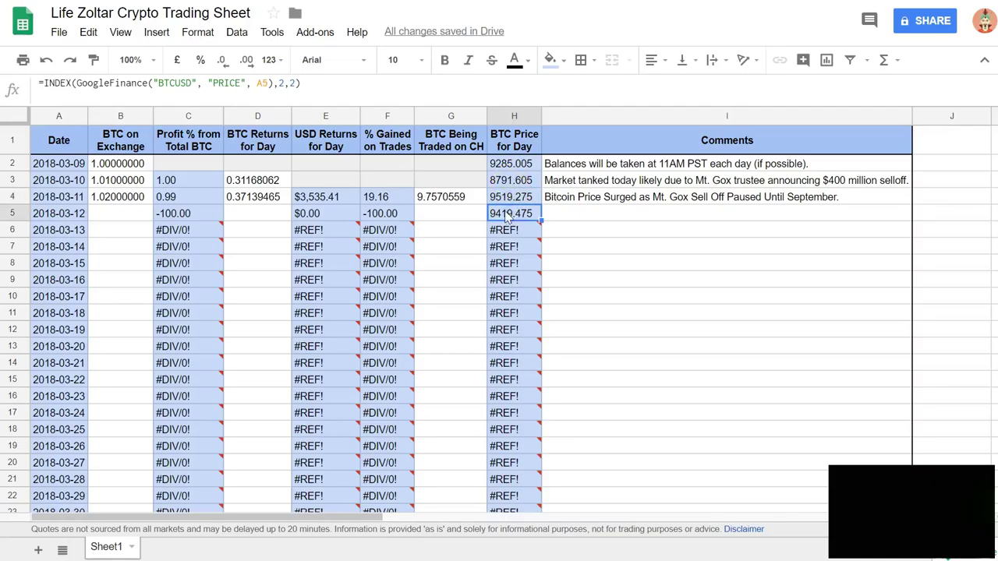
{"action": "left_click", "coordinate": [517, 181]}
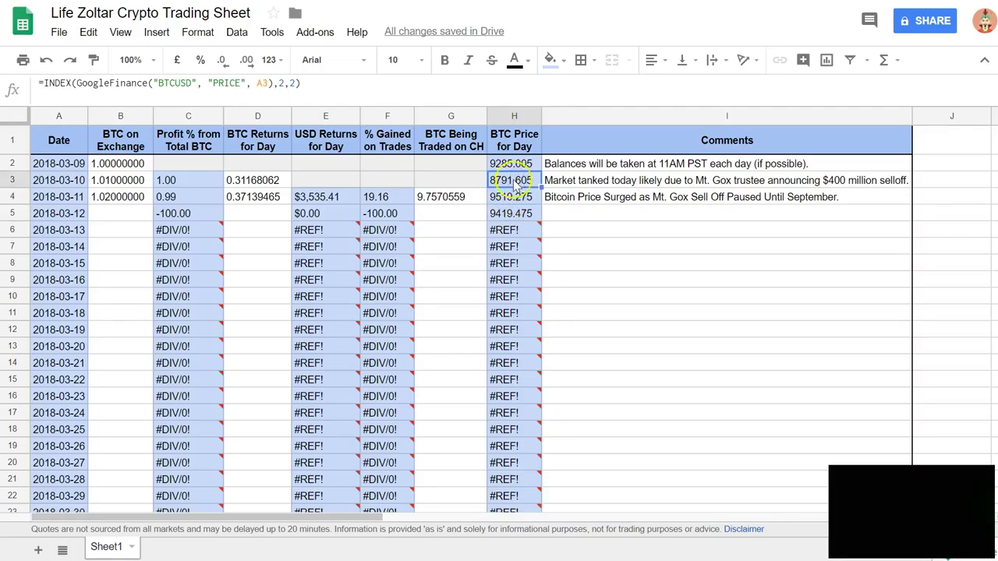
{"action": "left_click", "coordinate": [496, 187]}
{"action": "left_click", "coordinate": [515, 200]}
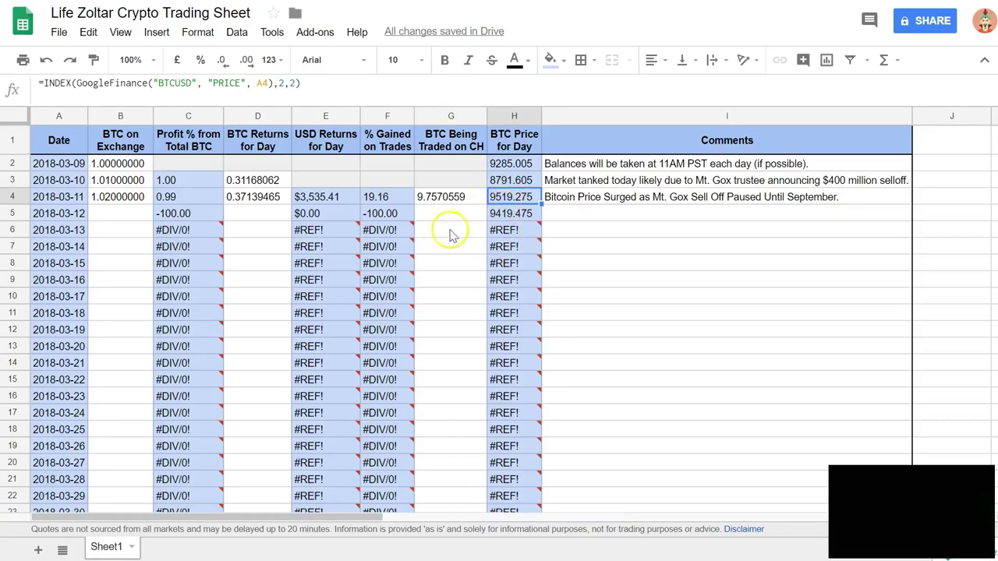
{"action": "left_click", "coordinate": [523, 215]}
{"action": "left_click", "coordinate": [70, 214]}
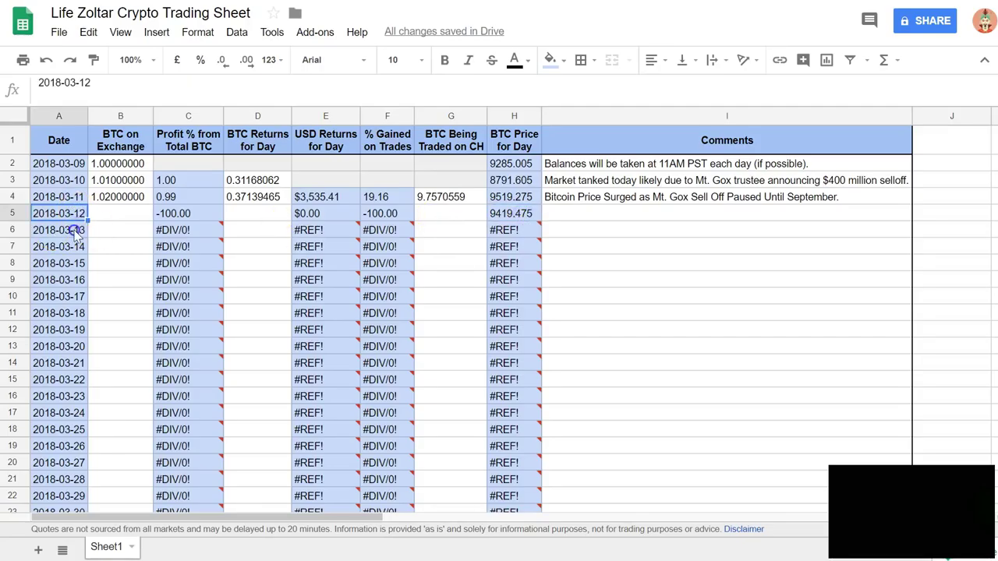
{"action": "left_click", "coordinate": [73, 230]}
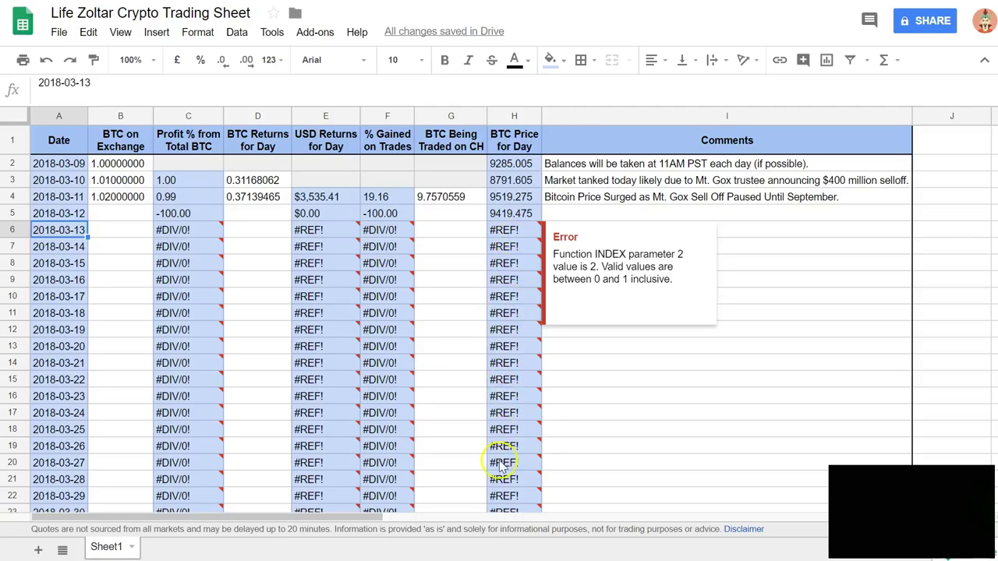
{"action": "left_click", "coordinate": [110, 217]}
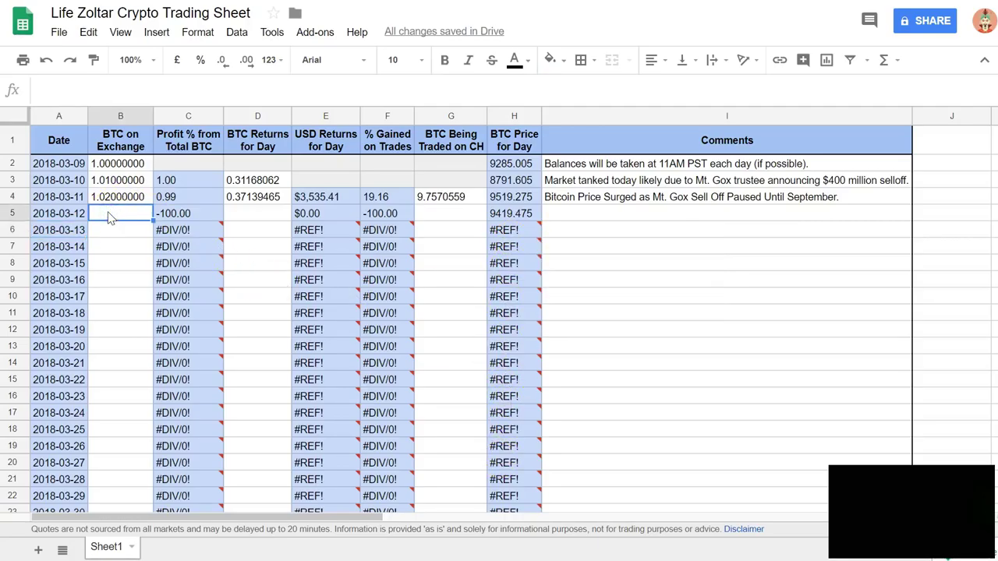
{"action": "key", "text": "Up"}
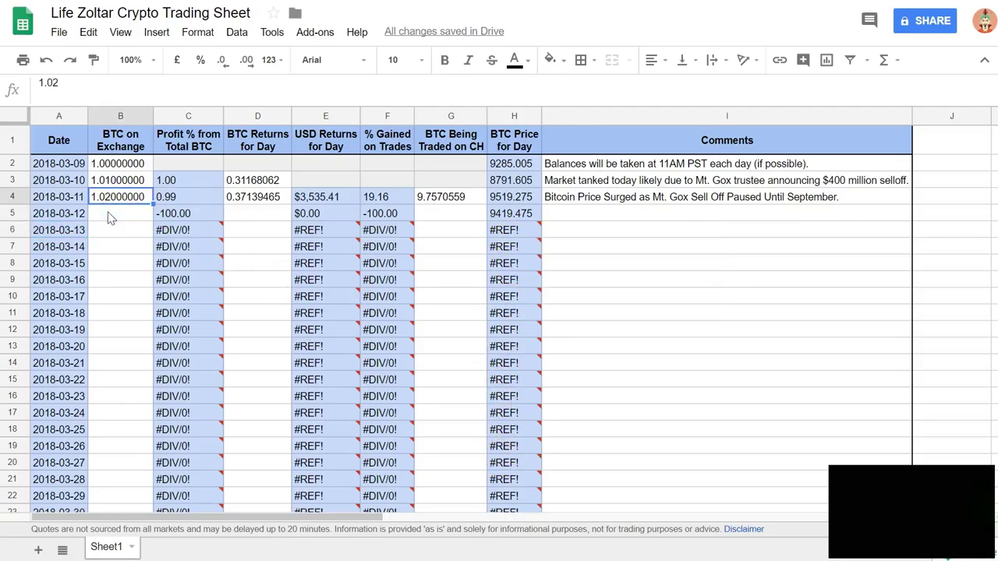
{"action": "key", "text": "Down"}
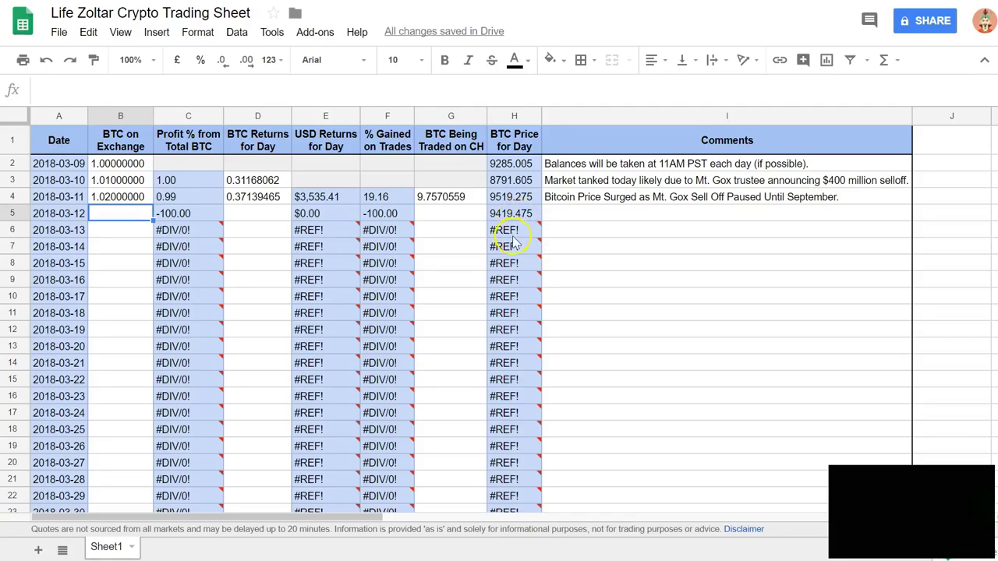
{"action": "key", "text": "Down"}
{"action": "mouse_move", "coordinate": [523, 244]}
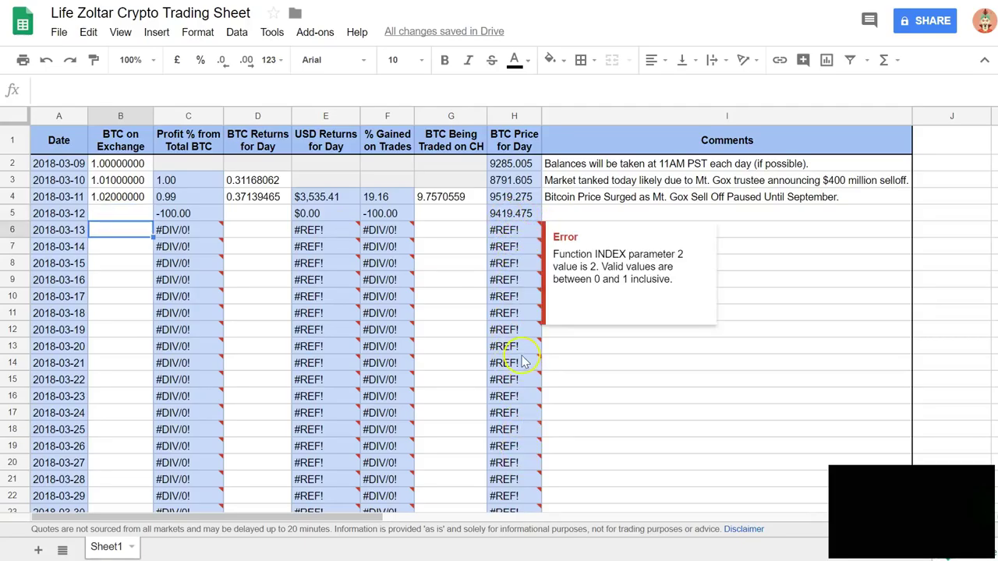
{"action": "key", "text": "Up"}
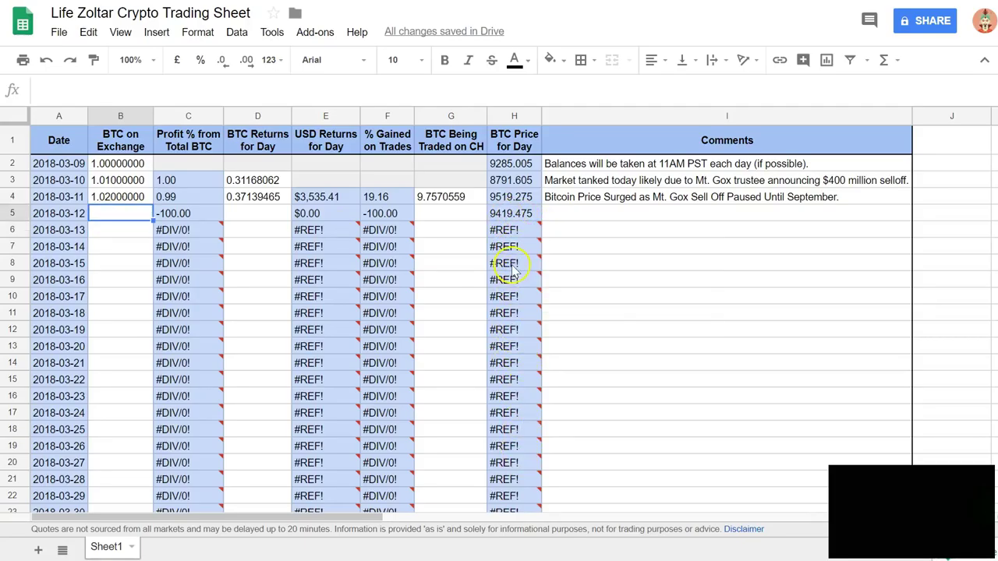
{"action": "left_click", "coordinate": [516, 213]}
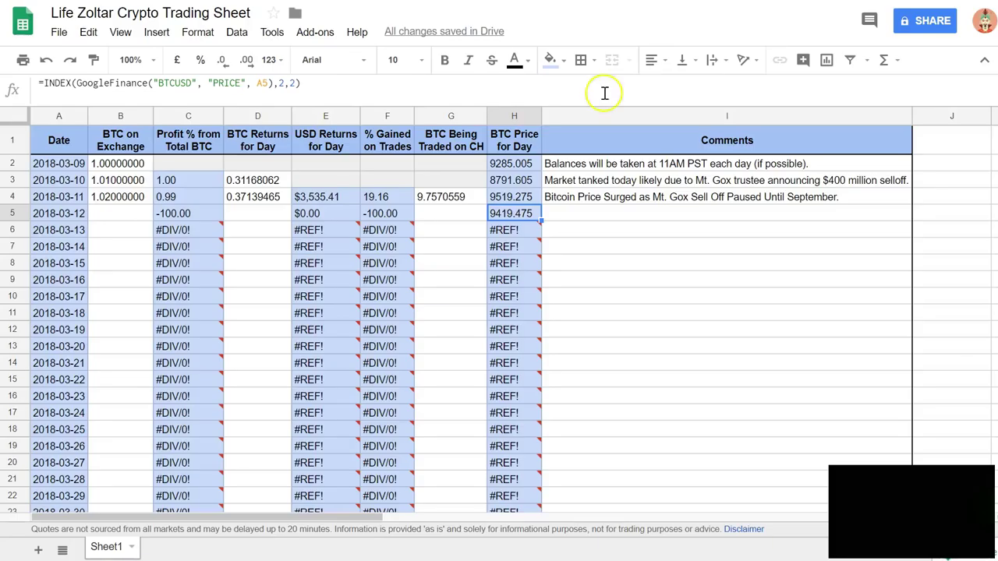
{"action": "key", "text": "Left"}
{"action": "key", "text": "Down"}
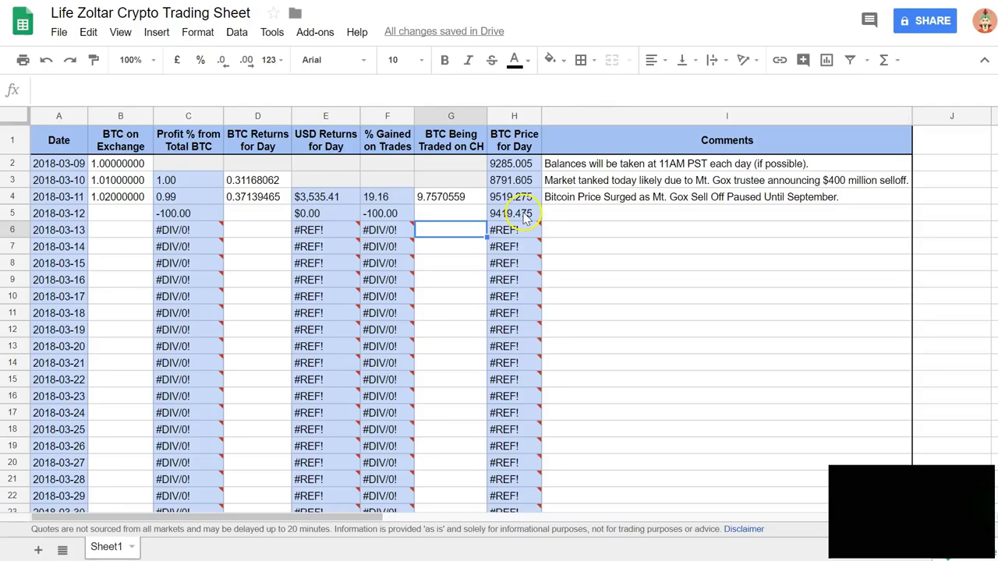
{"action": "left_click", "coordinate": [115, 200]}
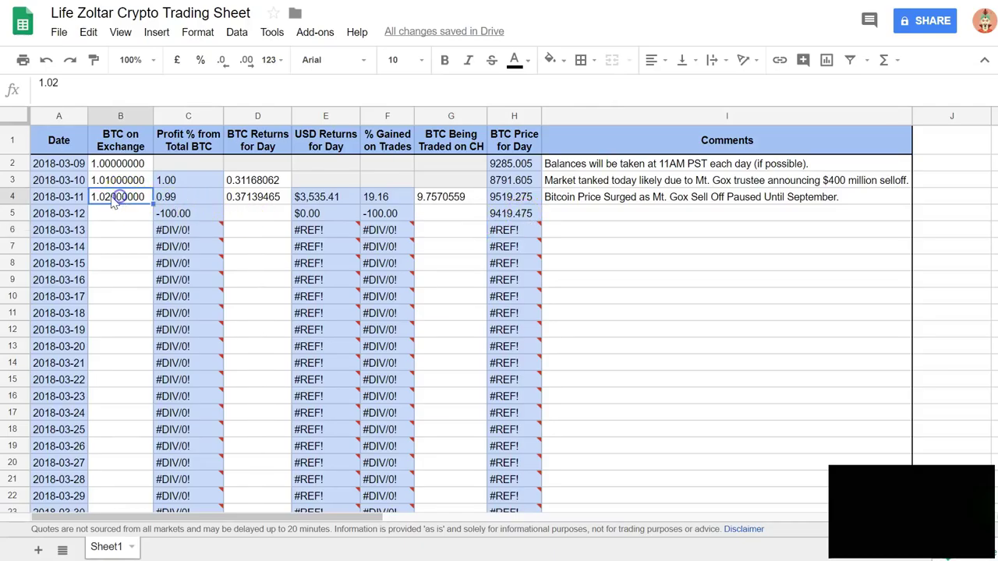
{"action": "left_click", "coordinate": [12, 197]}
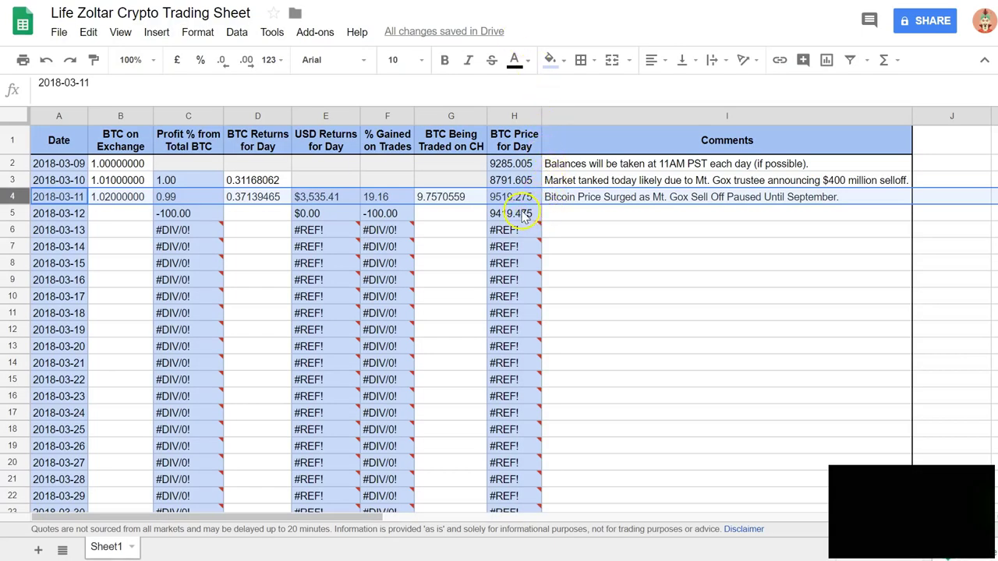
{"action": "left_click", "coordinate": [524, 217]}
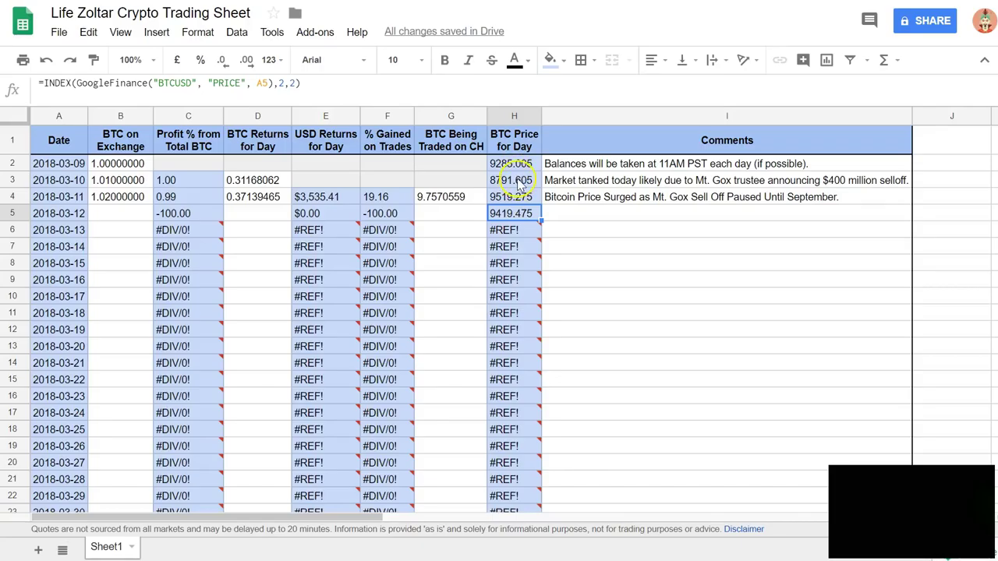
{"action": "left_click", "coordinate": [520, 185]}
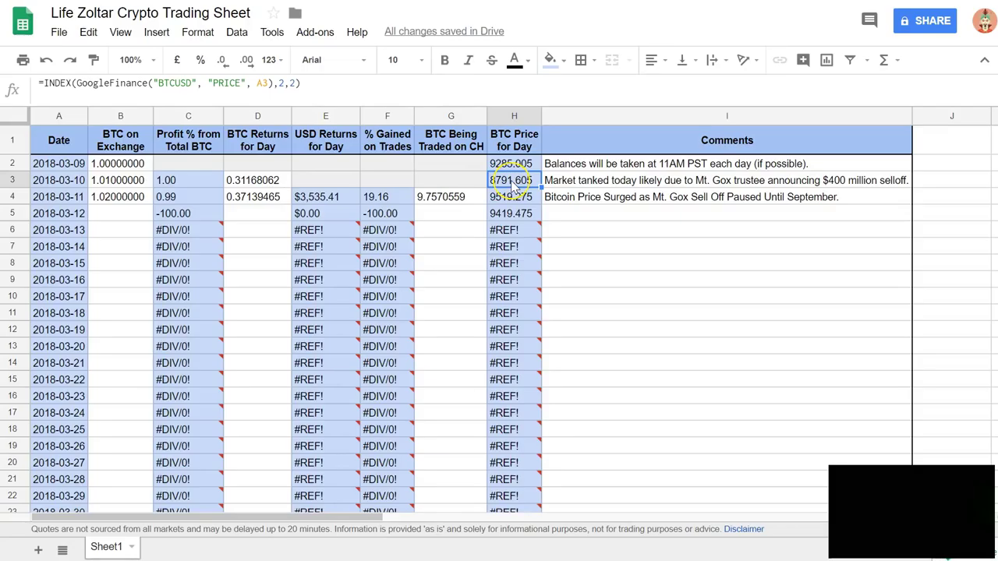
{"action": "left_click", "coordinate": [517, 165]}
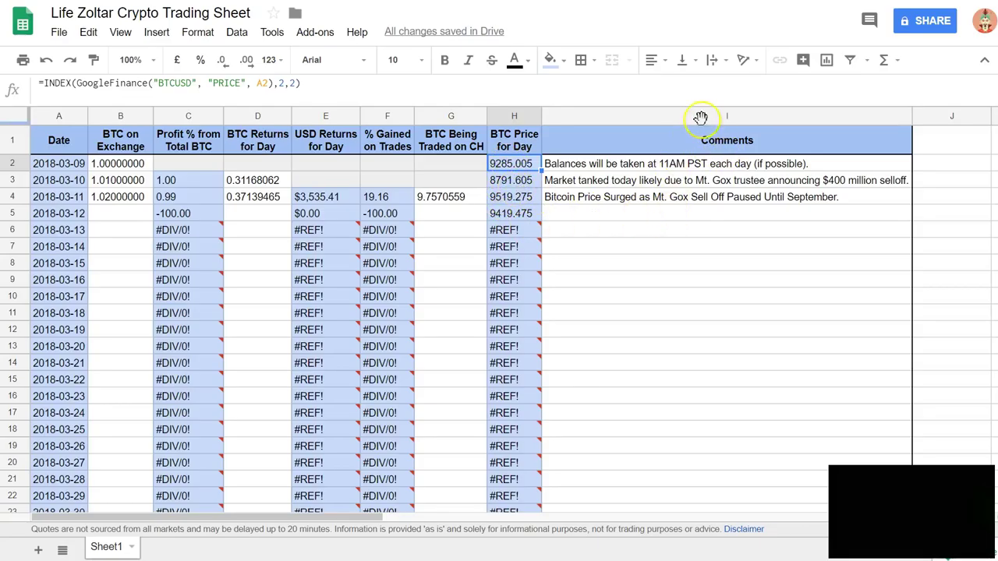
{"action": "left_click", "coordinate": [684, 164]}
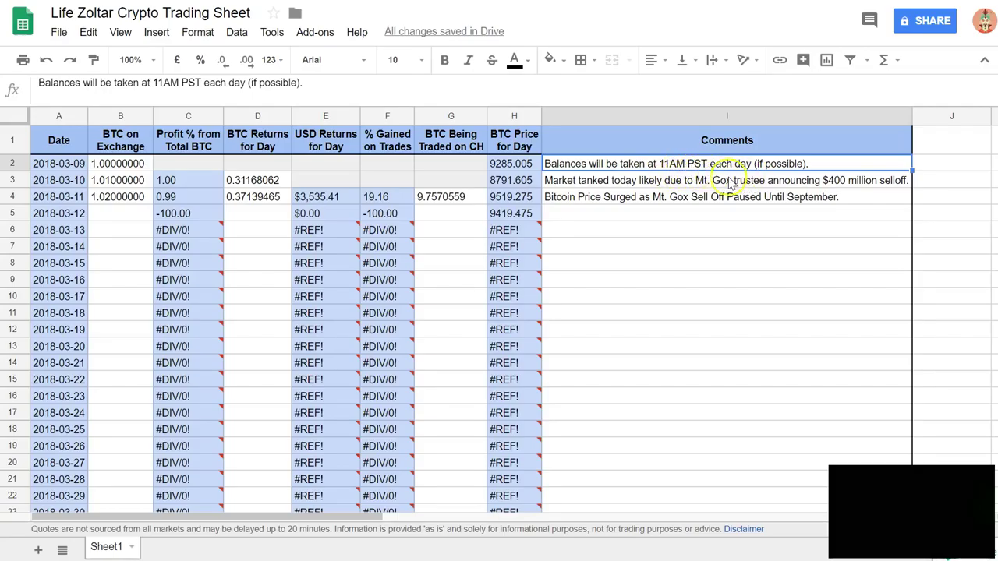
{"action": "left_click", "coordinate": [635, 181]}
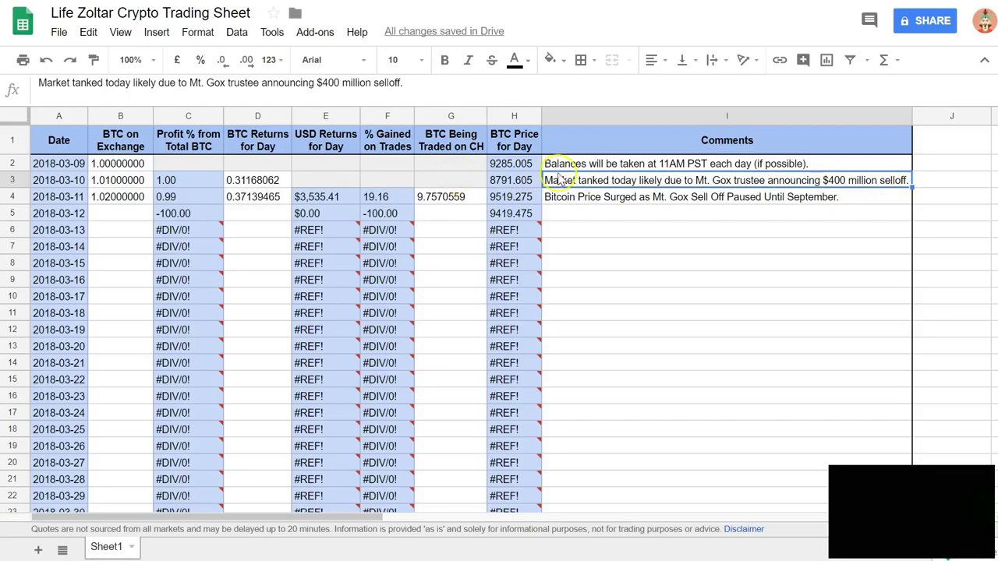
{"action": "left_click", "coordinate": [602, 200]}
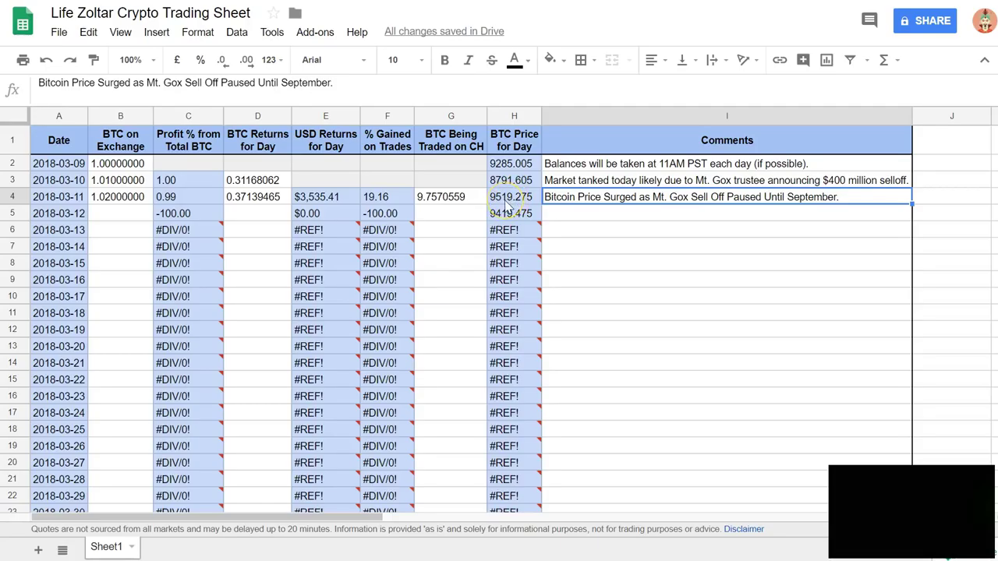
{"action": "mouse_move", "coordinate": [516, 496]}
{"action": "left_click", "coordinate": [611, 263]}
{"action": "scroll", "coordinate": [669, 330], "scroll_direction": "down", "scroll_amount": 3}
{"action": "scroll", "coordinate": [668, 330], "scroll_direction": "up", "scroll_amount": 3}
{"action": "left_click", "coordinate": [511, 180]}
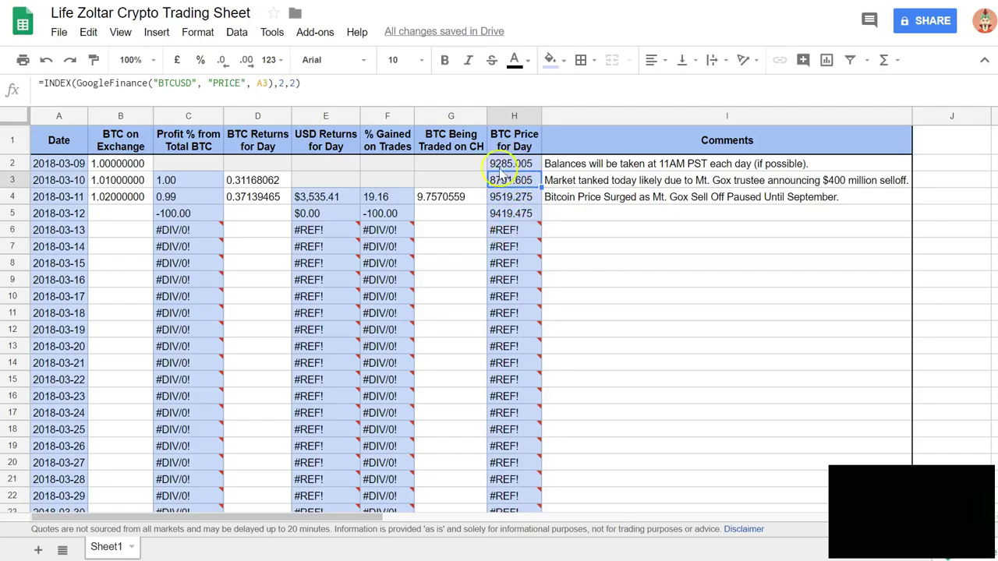
Move the selection to an empty cell away from the price column.
{"action": "mouse_move", "coordinate": [515, 496]}
{"action": "left_click", "coordinate": [257, 263]}
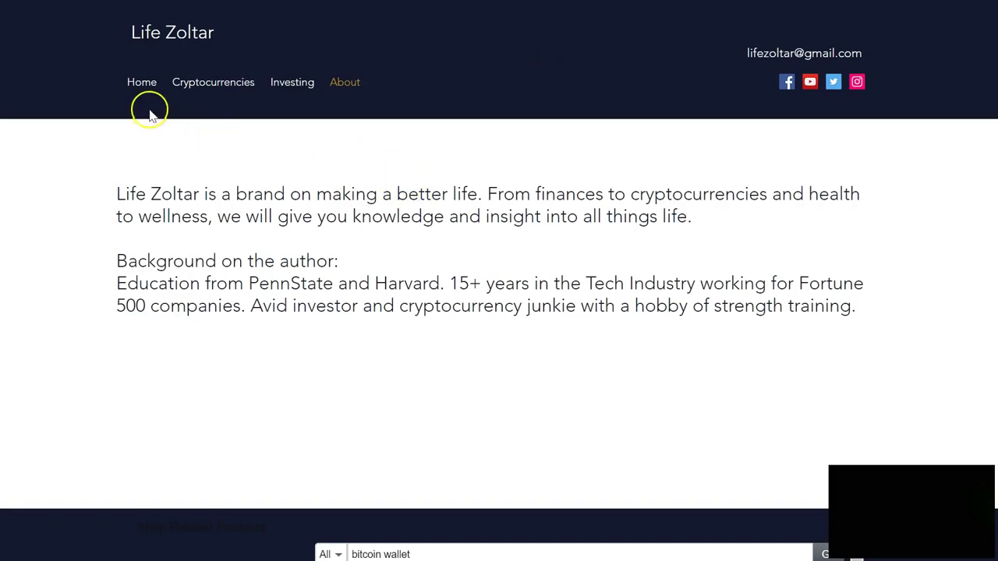
Go to the Life Zoltar Home page and browse its recent crypto posts.
{"action": "left_click", "coordinate": [140, 86]}
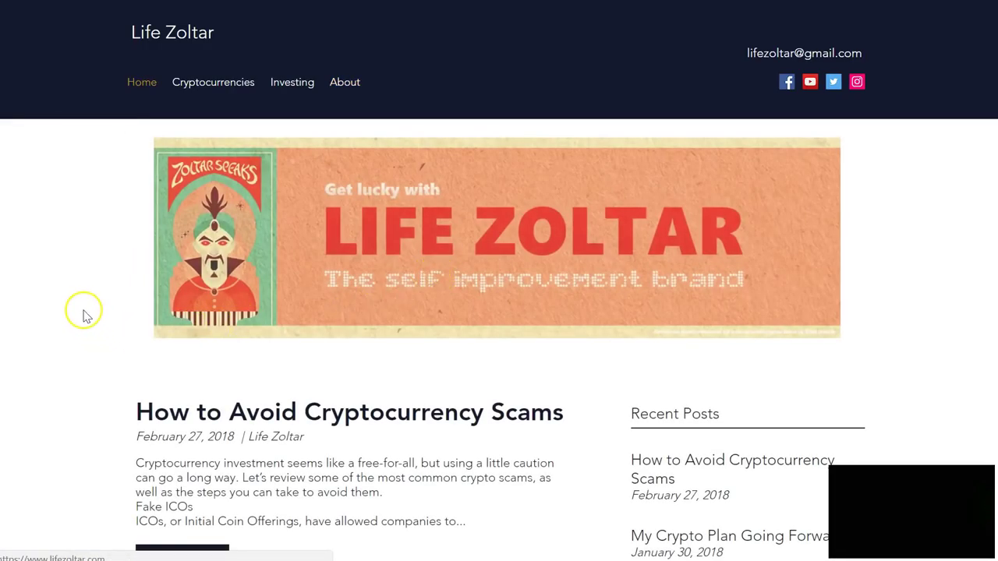
{"action": "scroll", "coordinate": [90, 327], "scroll_direction": "down", "scroll_amount": 3}
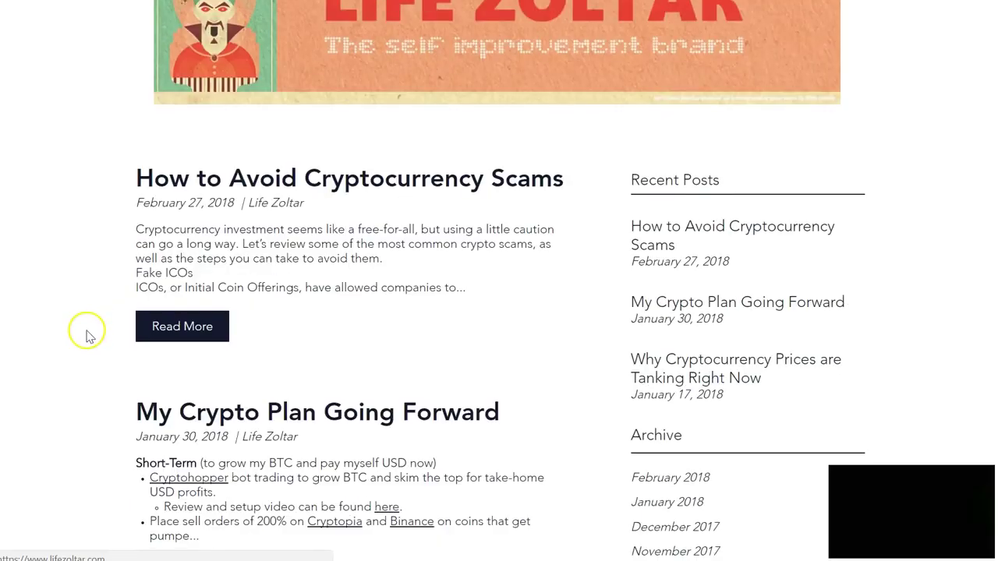
{"action": "scroll", "coordinate": [86, 335], "scroll_direction": "down", "scroll_amount": 2}
{"action": "left_click", "coordinate": [76, 376]}
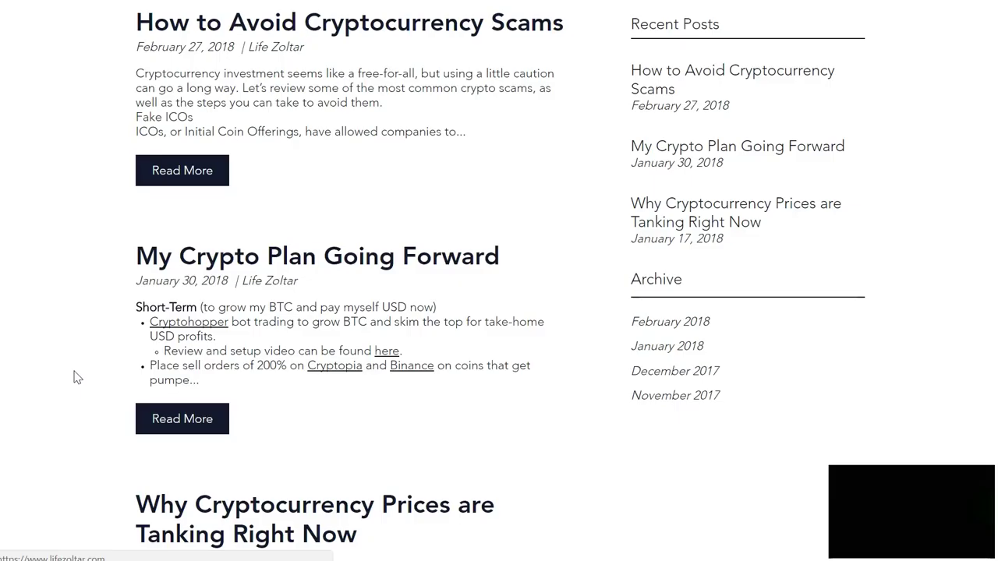
{"action": "scroll", "coordinate": [123, 397], "scroll_direction": "up", "scroll_amount": 3}
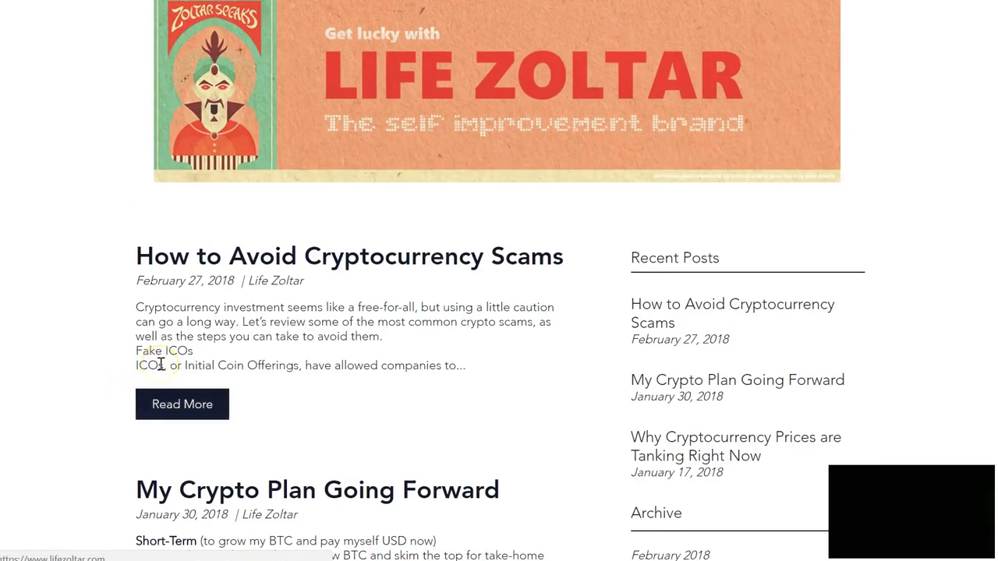
{"action": "scroll", "coordinate": [401, 367], "scroll_direction": "up", "scroll_amount": 2}
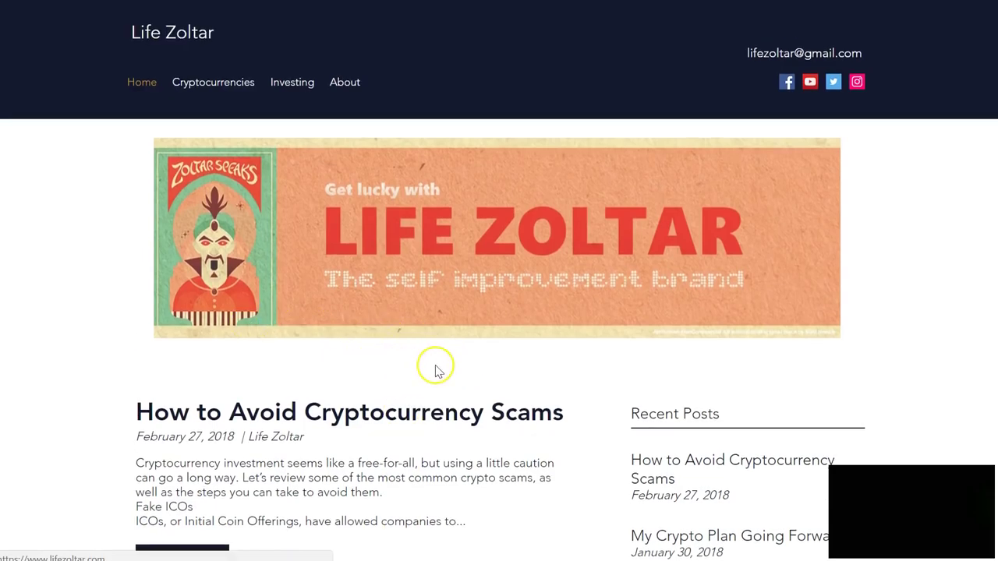
{"action": "left_click", "coordinate": [509, 385]}
{"action": "scroll", "coordinate": [490, 364], "scroll_direction": "down", "scroll_amount": 15}
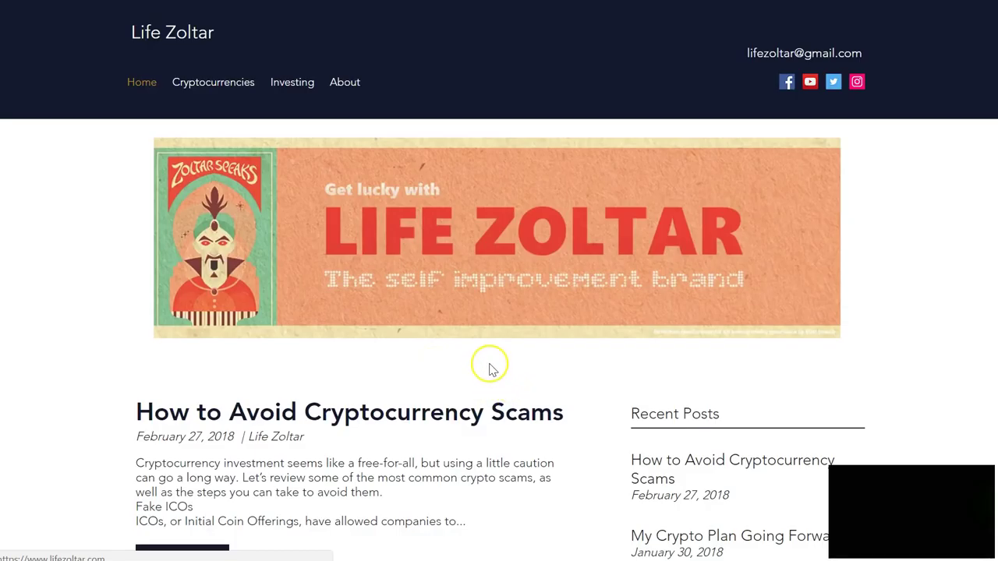
{"action": "scroll", "coordinate": [422, 373], "scroll_direction": "down", "scroll_amount": 15}
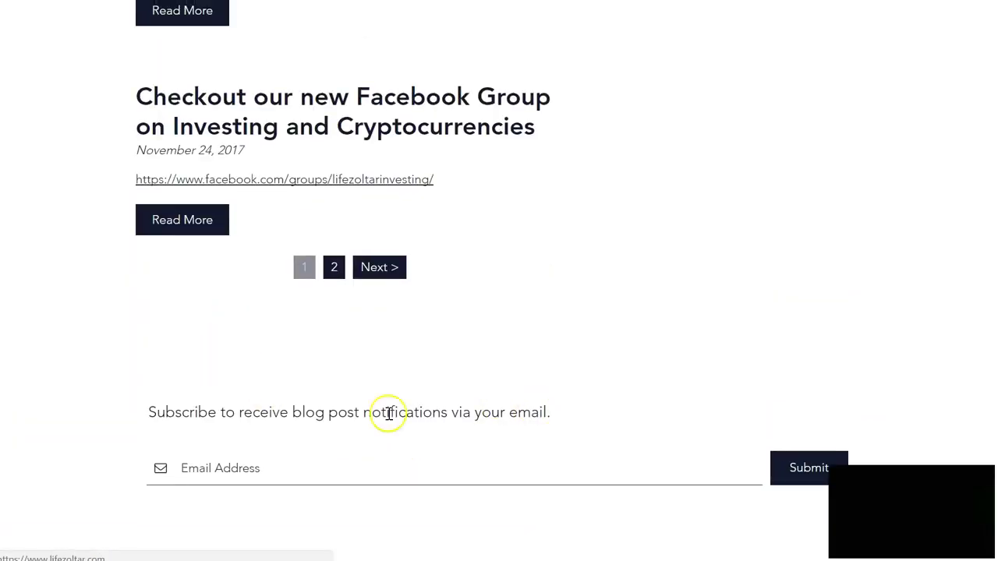
{"action": "scroll", "coordinate": [597, 389], "scroll_direction": "up", "scroll_amount": 15}
{"action": "scroll", "coordinate": [600, 385], "scroll_direction": "up", "scroll_amount": 15}
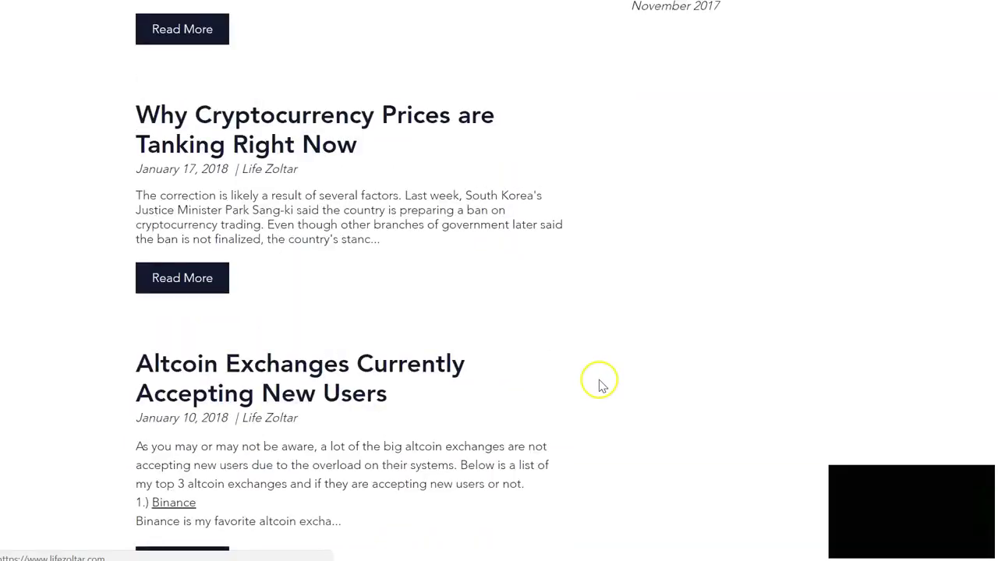